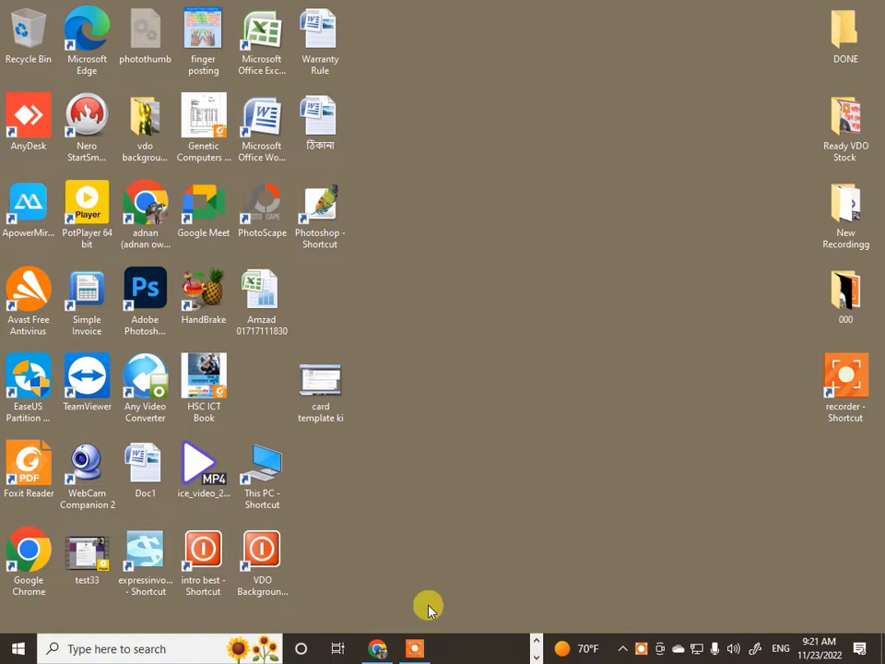
Step: Open the browser and examine the YouTube results for "TALKING HEAD CAMTASIA", and close the browser
click(377, 648)
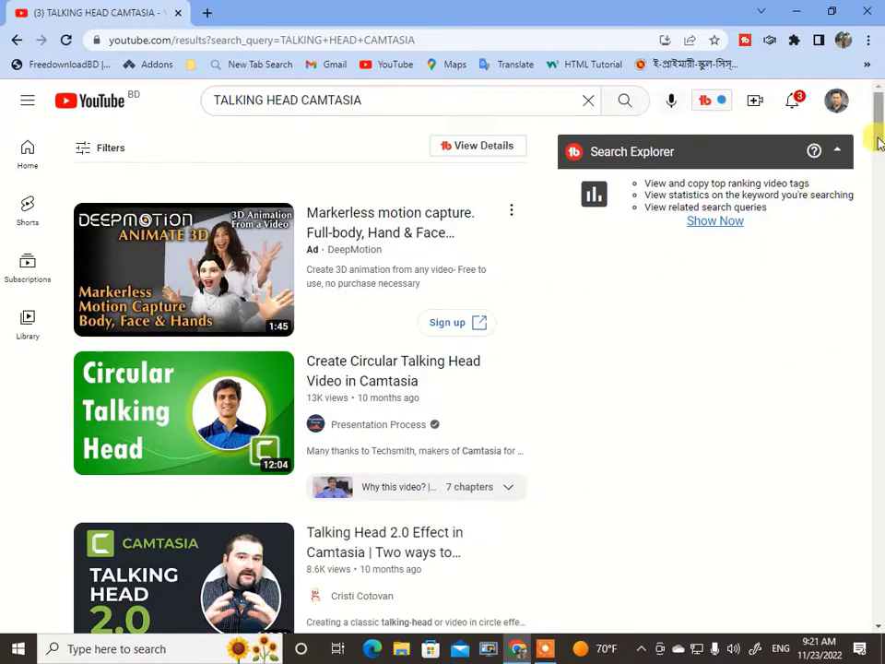
mouse_move(878, 143)
mouse_down()
mouse_move(877, 154)
mouse_move(880, 140)
mouse_up()
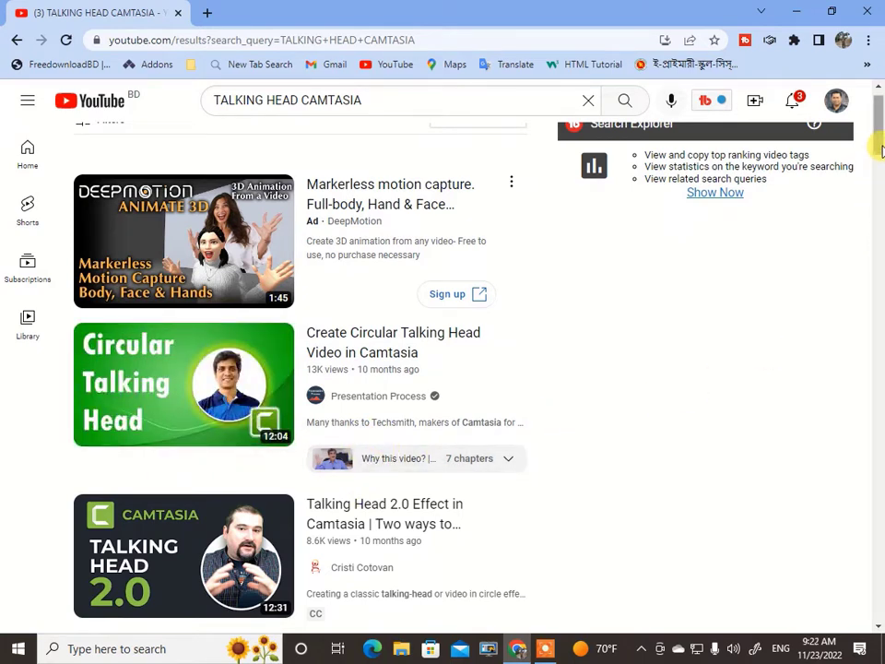
mouse_move(880, 143)
mouse_down()
mouse_move(880, 158)
mouse_move(880, 129)
mouse_move(880, 164)
mouse_up()
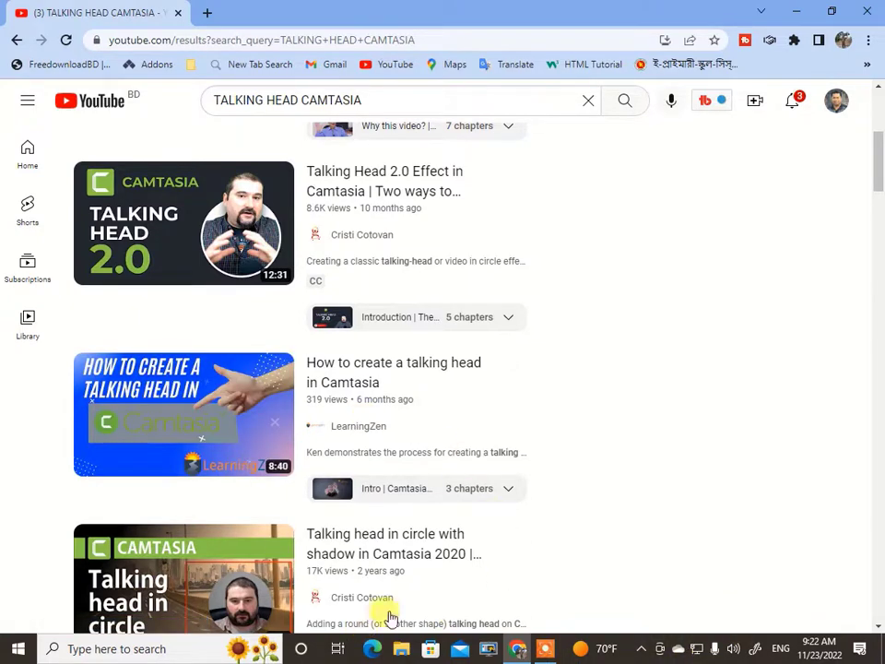
drag(878, 182, 879, 265)
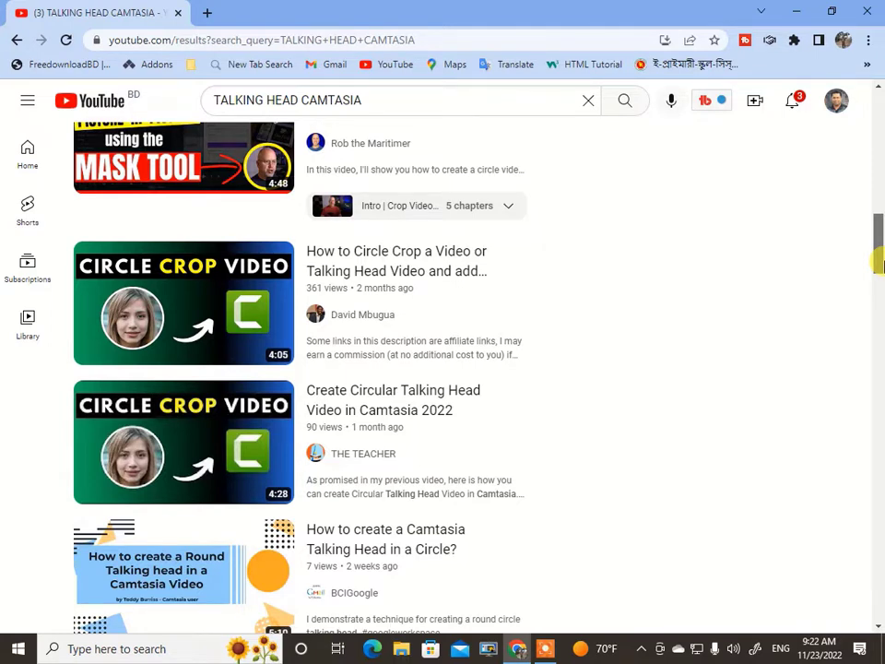
drag(879, 264, 881, 180)
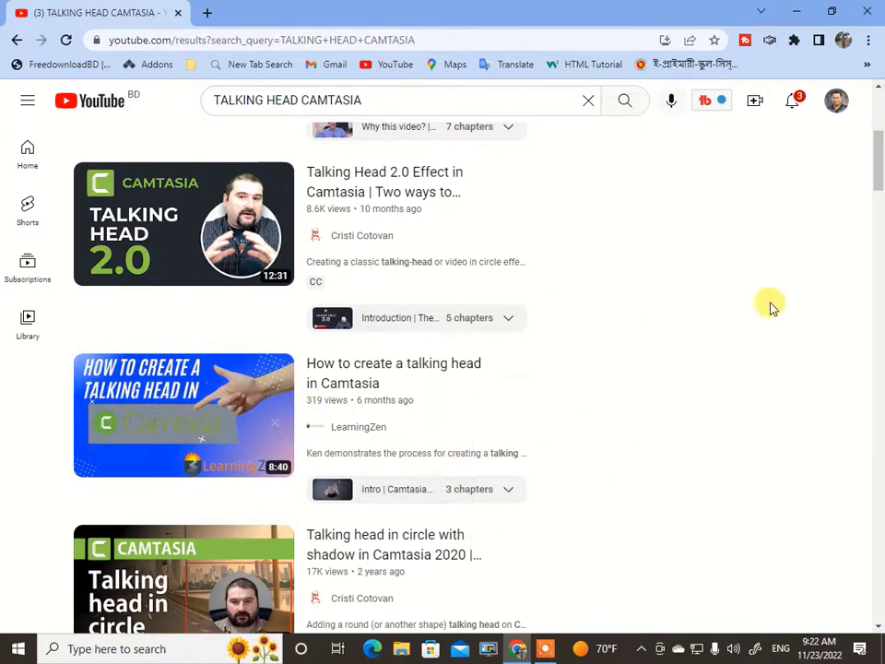
scroll(772, 307, down, 2)
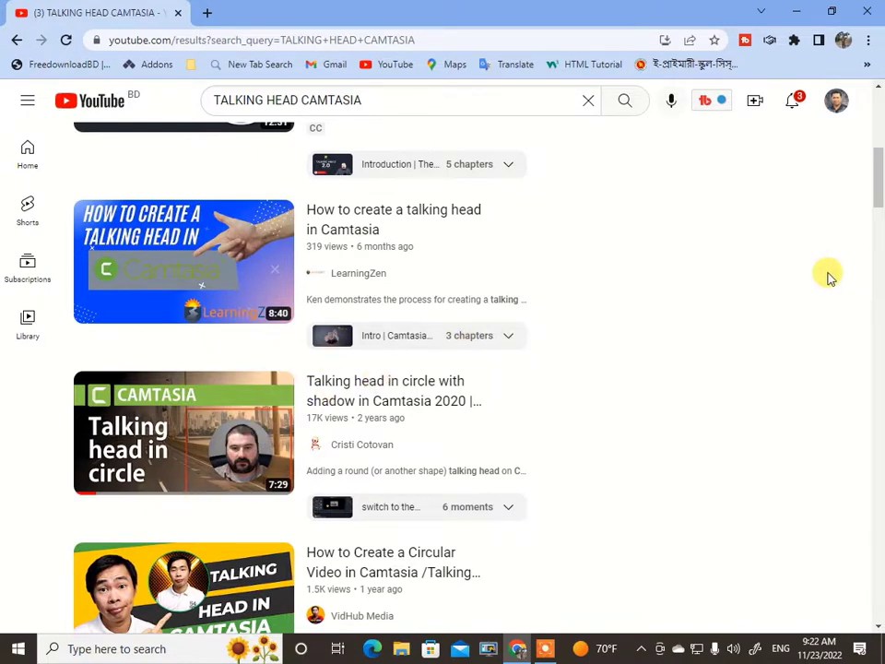
click(873, 12)
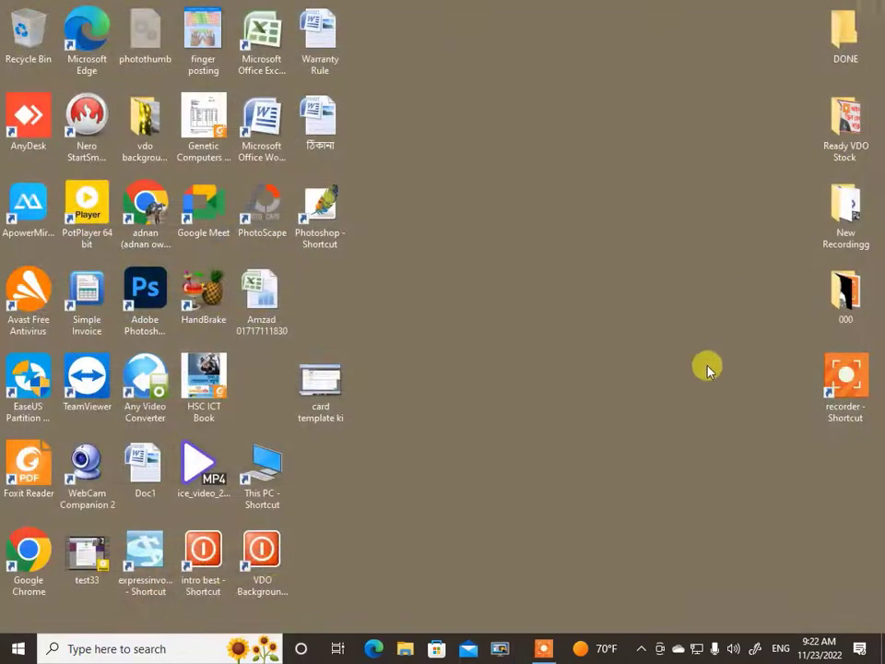
Step: Launch Camtasia 2020 and open its screen recorder
click(154, 652)
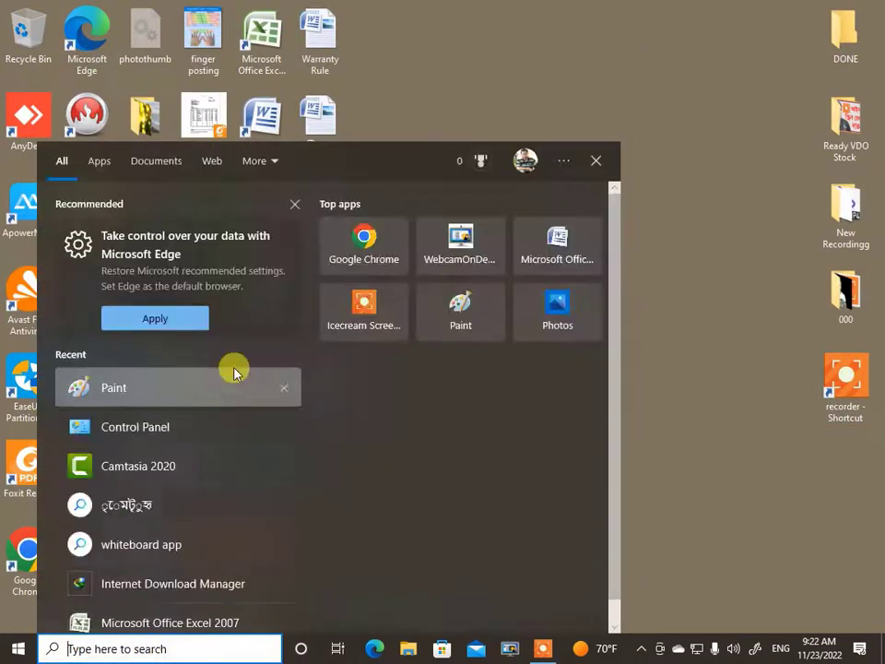
click(162, 468)
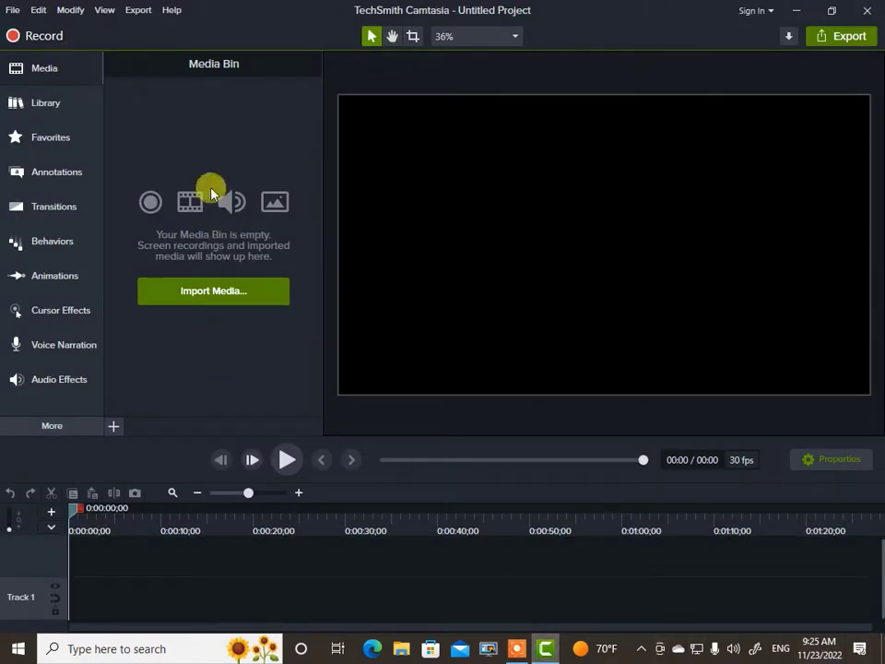
click(49, 37)
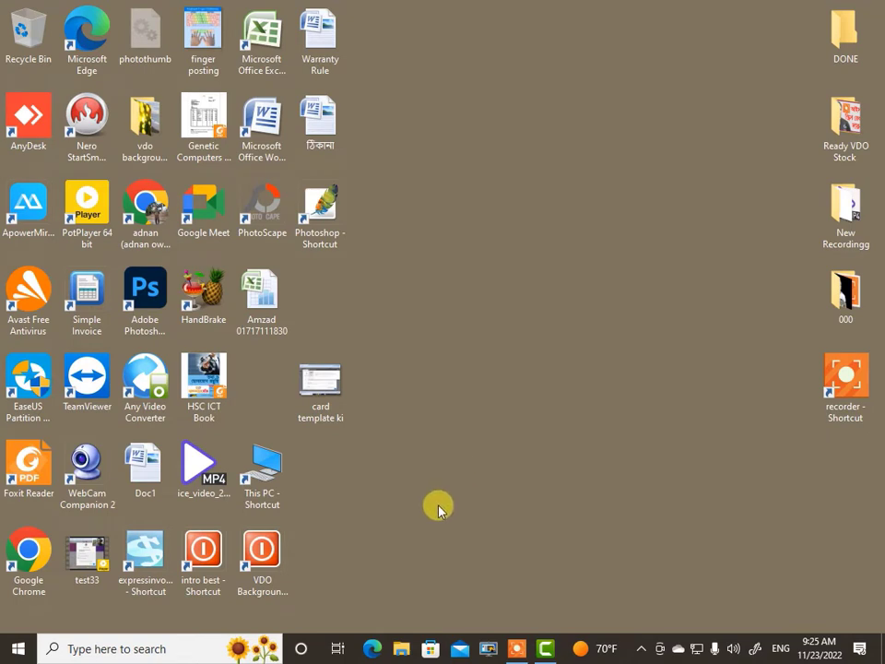
Step: Check the camera preview and start recording the full screen with camera, microphone and system audio on
click(464, 572)
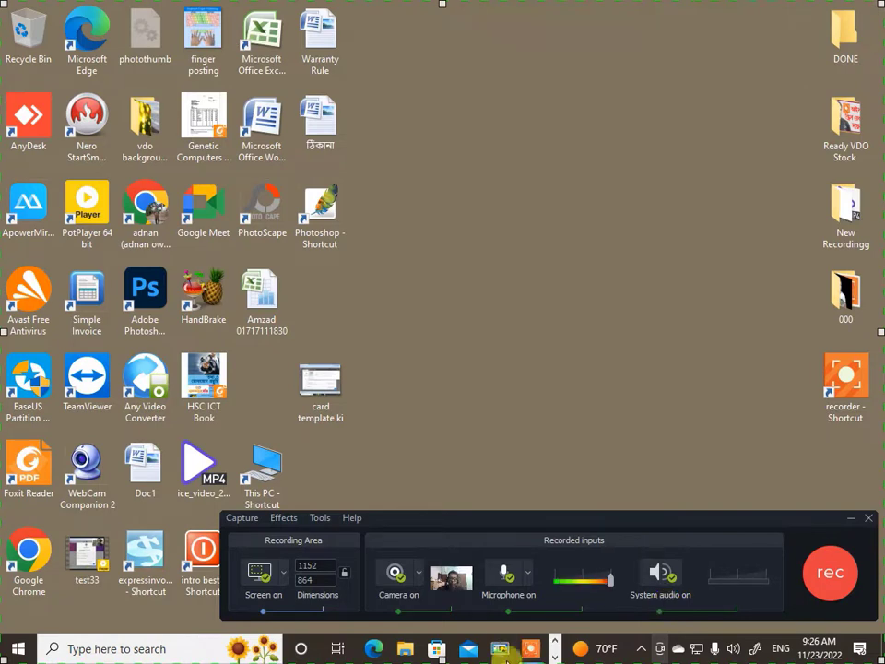
mouse_move(457, 583)
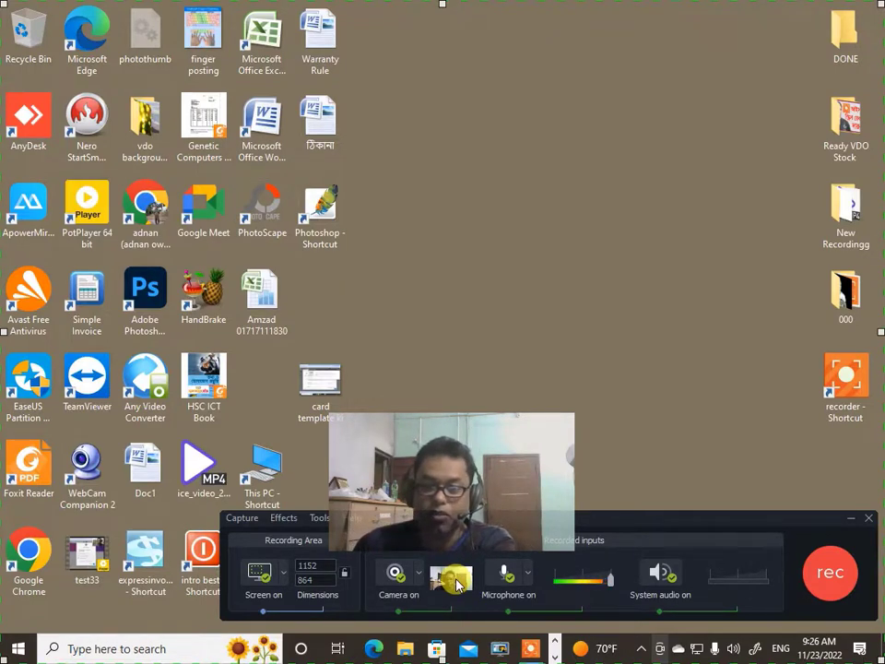
click(830, 577)
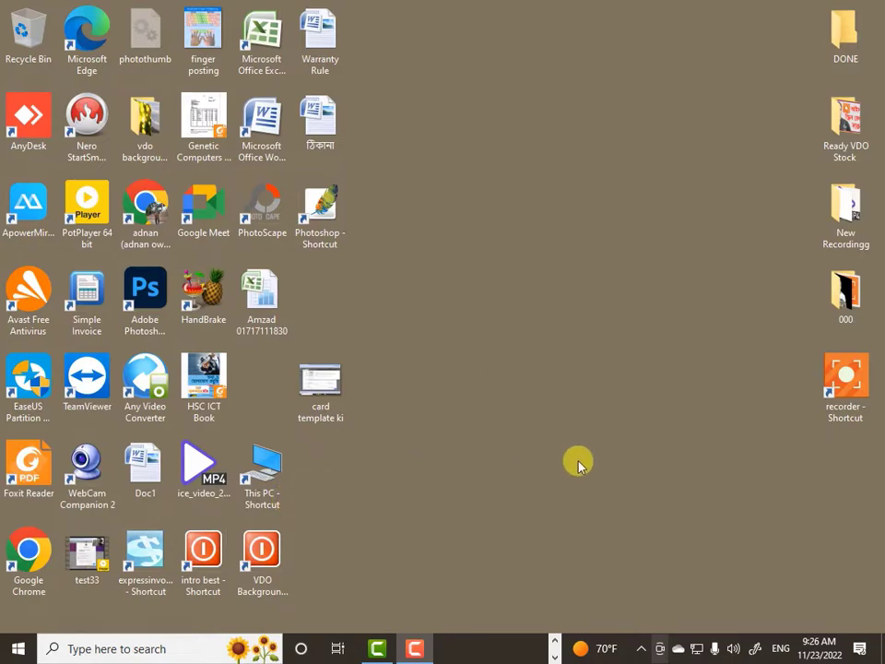
Step: Open the SOFTWARE COLLECTION (L:) drive from This PC and look through its folders and files
double_click(268, 467)
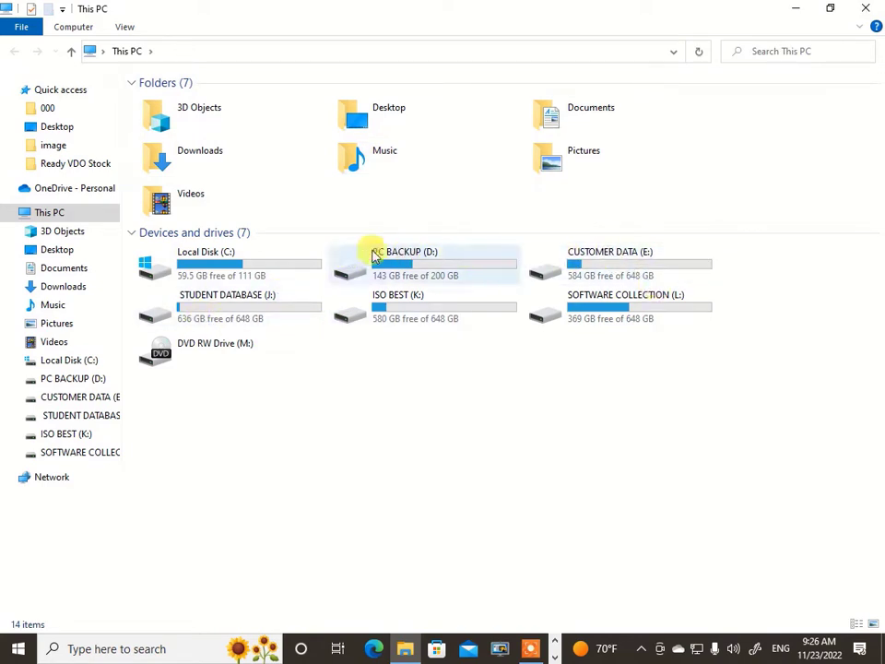
double_click(648, 312)
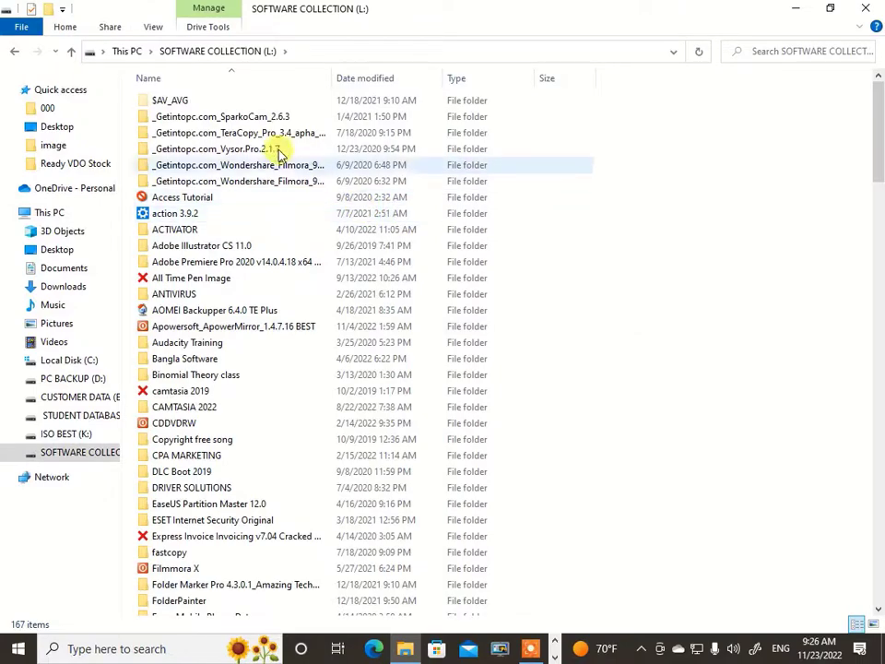
scroll(714, 238, down, 18)
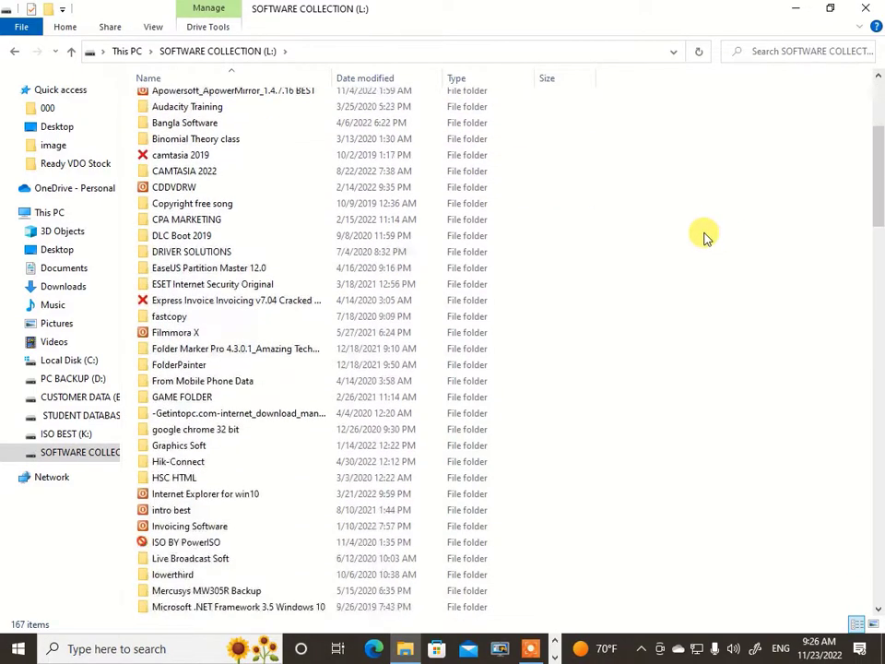
scroll(703, 238, down, 20)
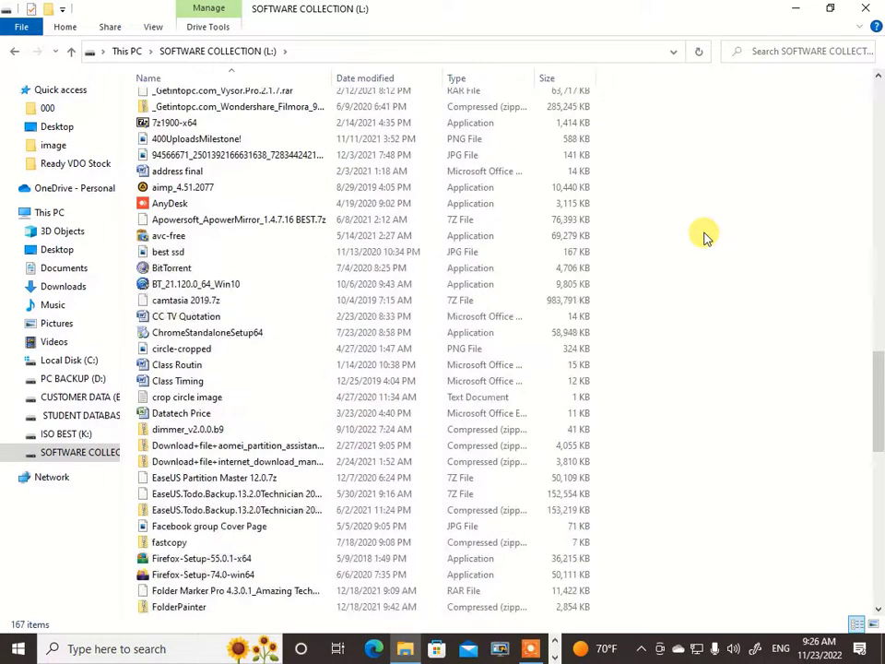
scroll(659, 131, up, 6)
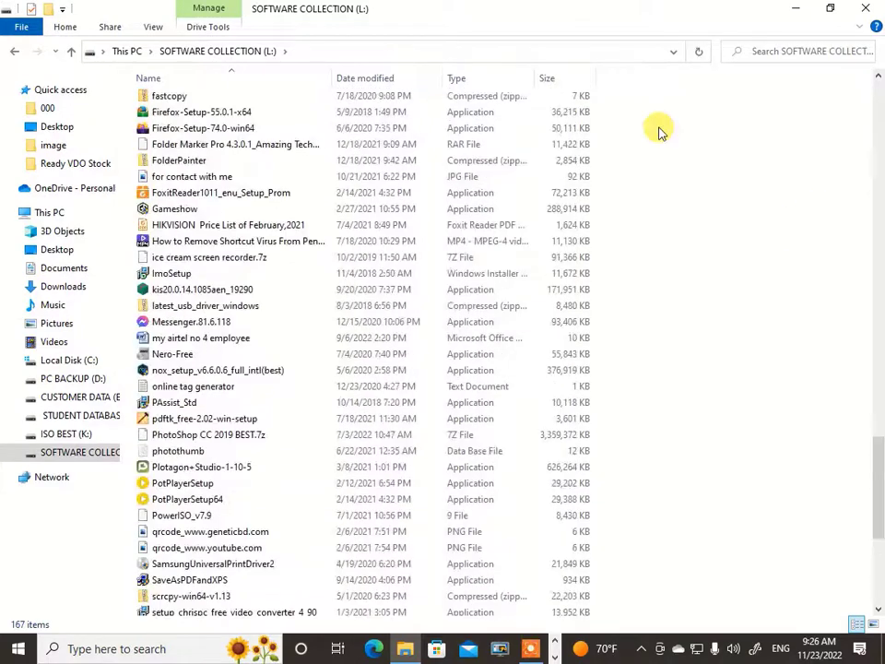
Step: Turn off the display of hidden items and return to This PC
click(153, 27)
click(559, 81)
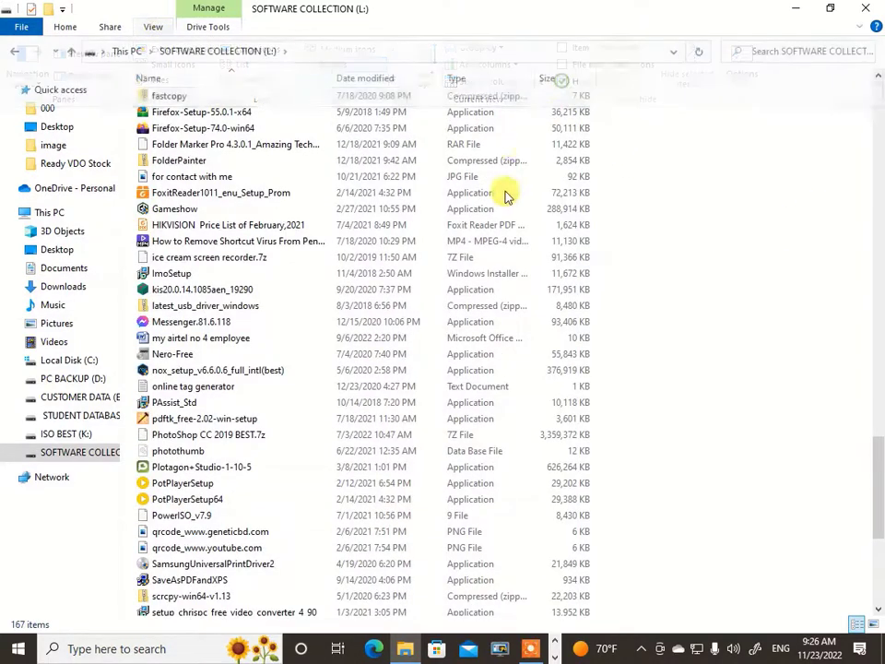
click(14, 51)
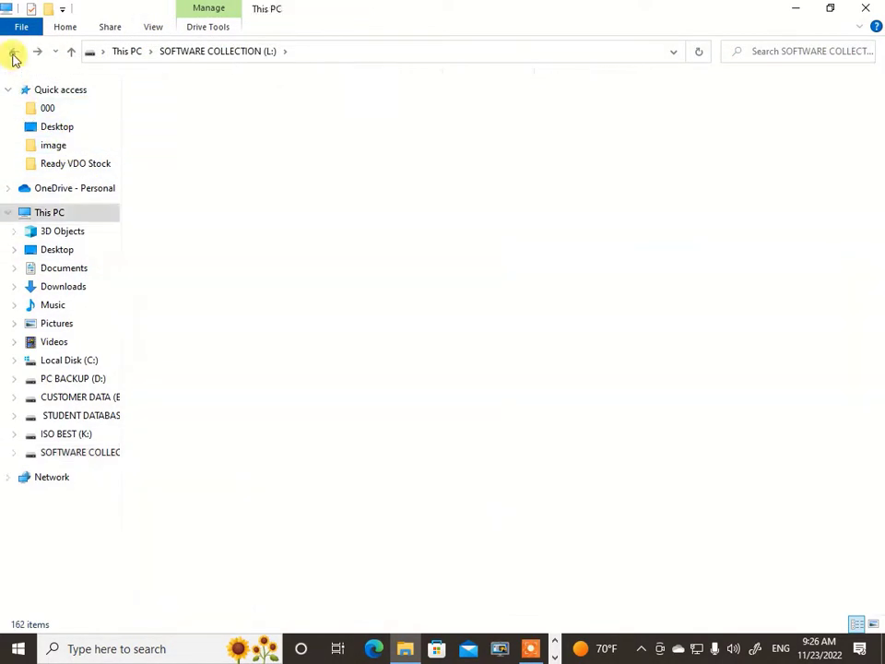
Step: Open the PC BACKUP (D:) drive, look through its contents and close the file window
click(439, 484)
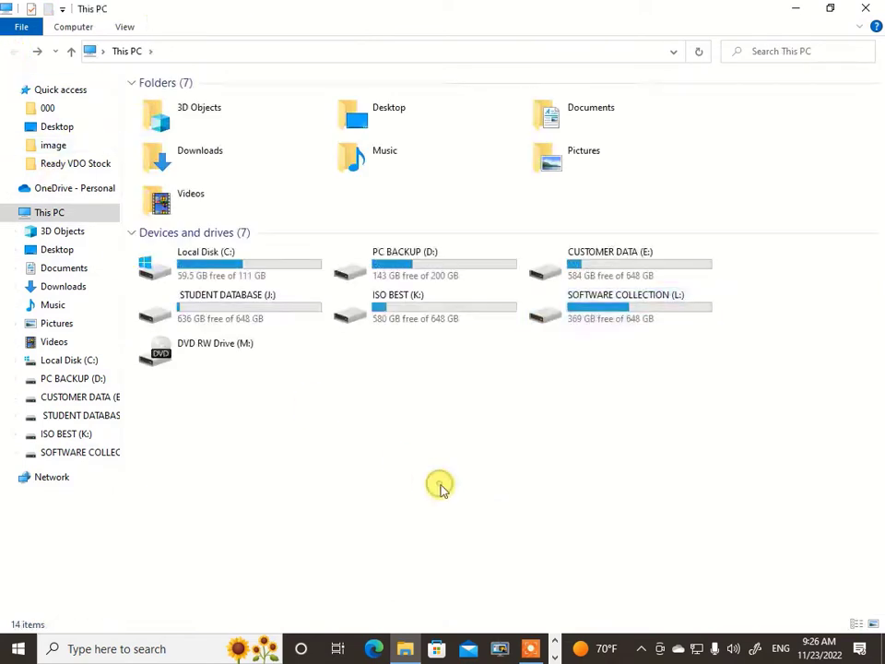
click(417, 263)
double_click(416, 262)
scroll(705, 391, down, 2)
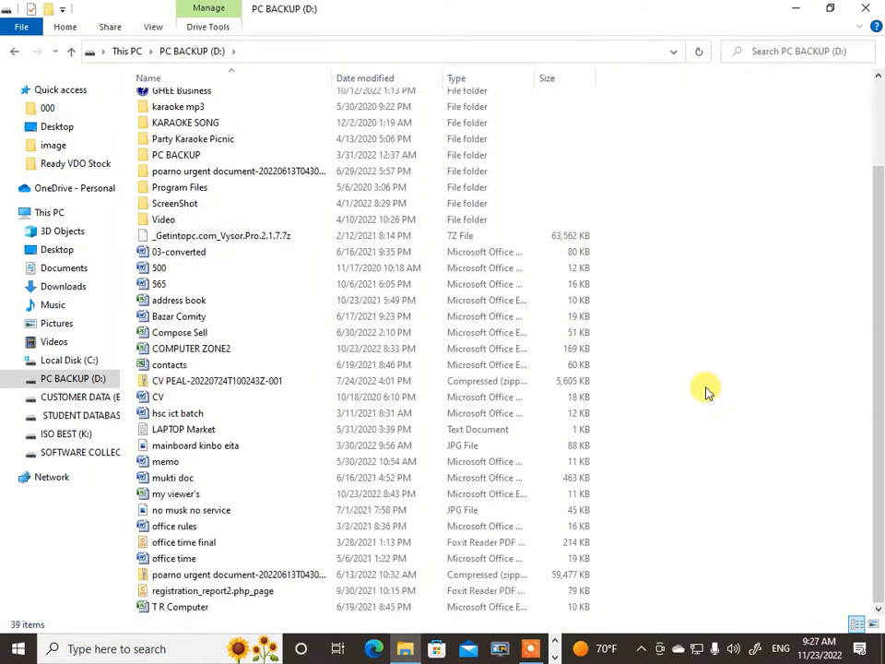
scroll(705, 391, up, 2)
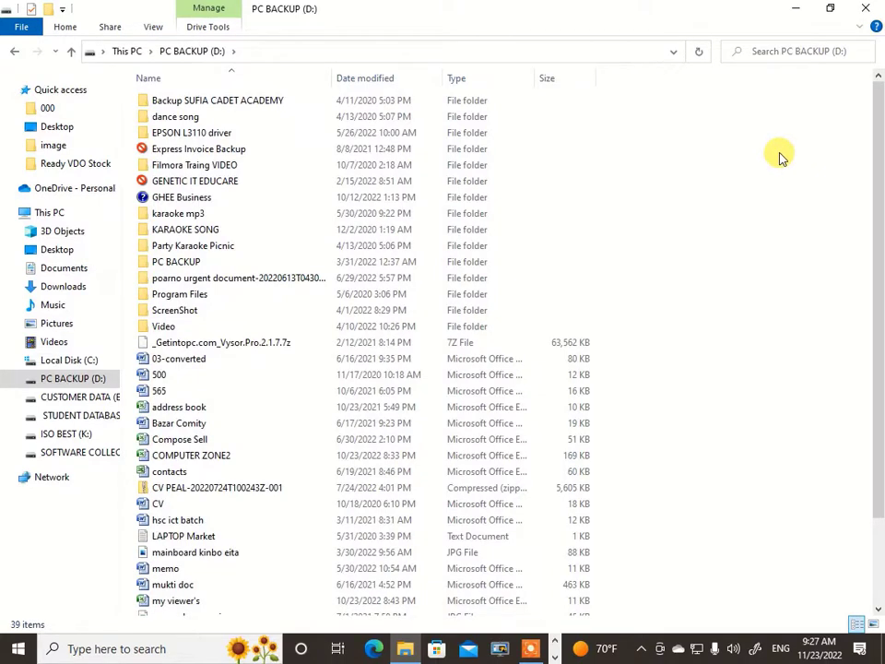
click(866, 13)
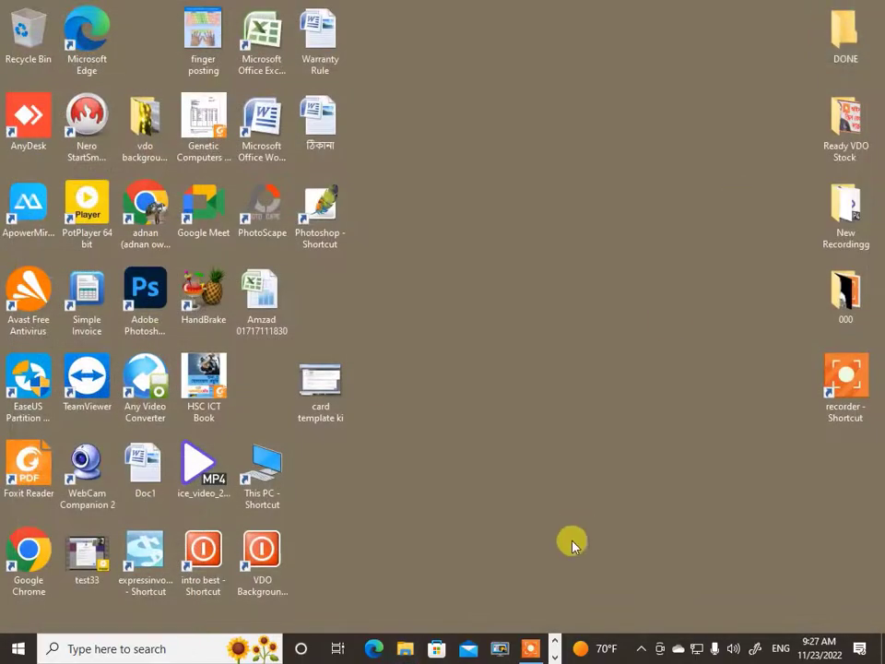
Step: Switch to Camtasia, bring up the recorder controls and minimize the editor window
click(555, 655)
click(380, 648)
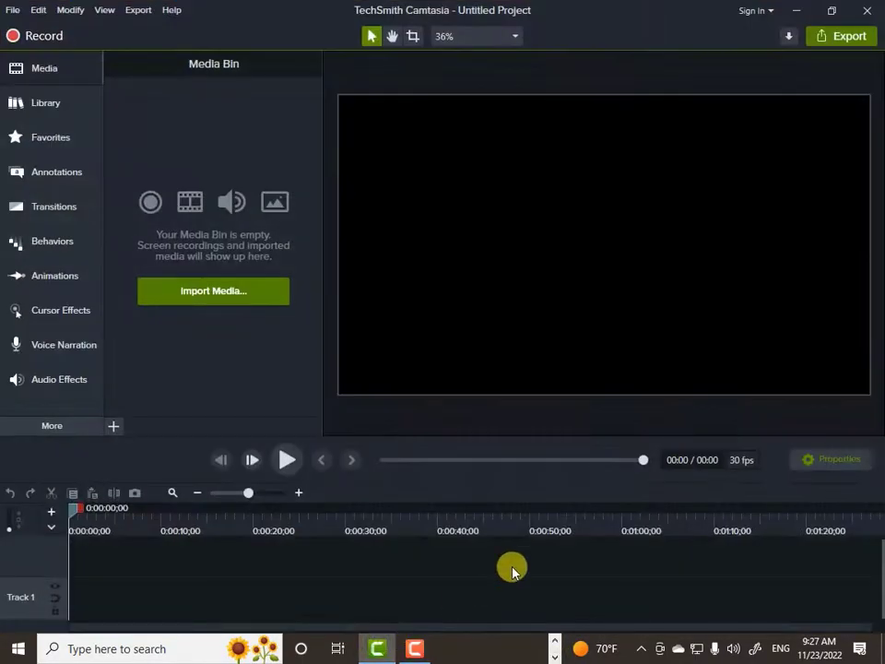
click(415, 648)
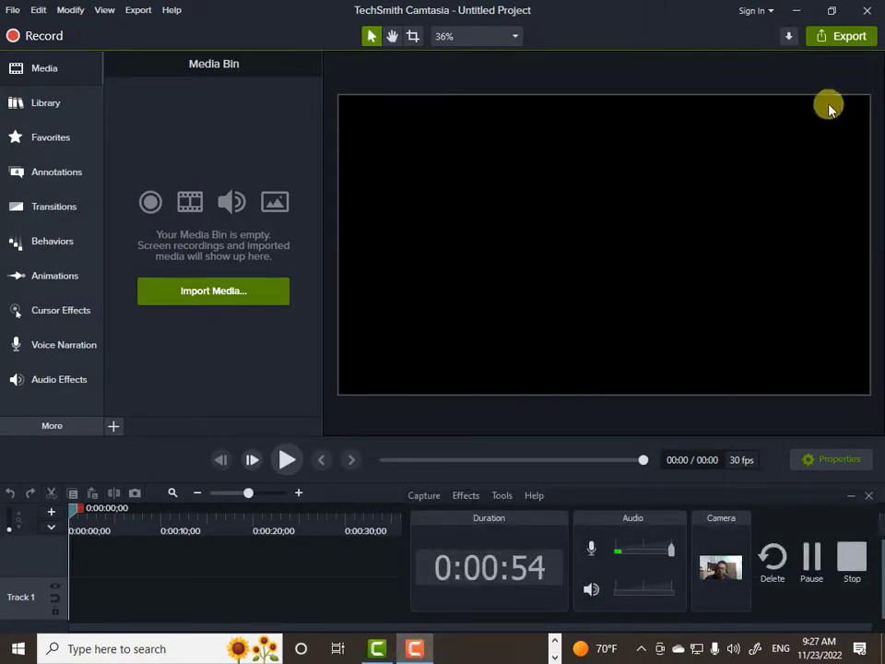
click(795, 10)
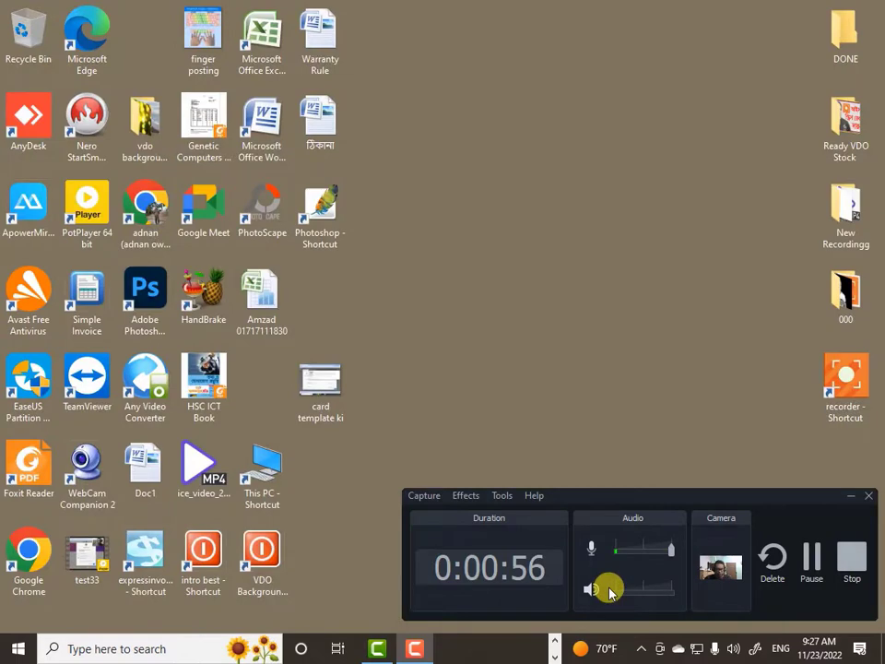
Step: Stop the recording and play its first seven seconds or so in the editor, then pause
key(F10)
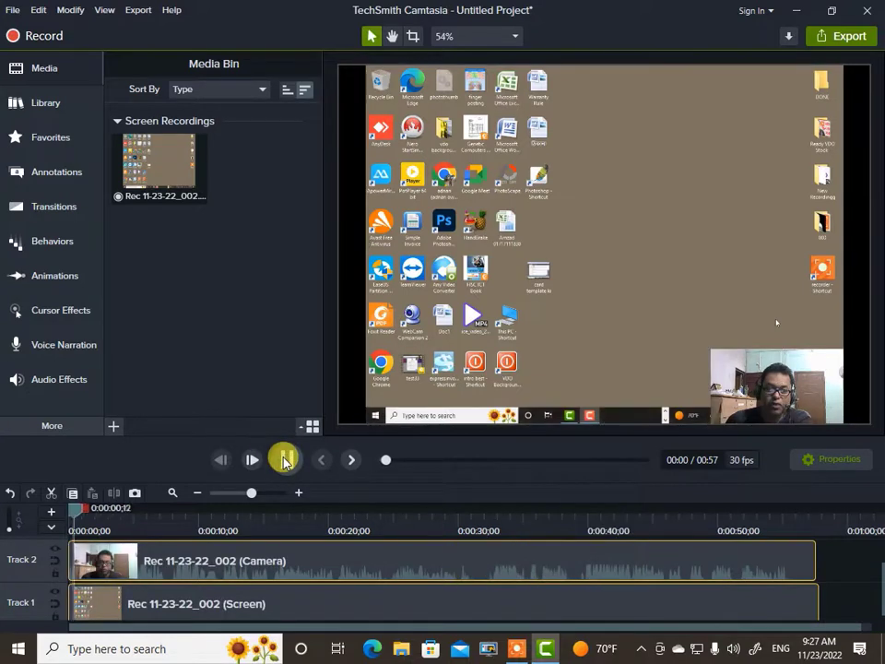
click(284, 461)
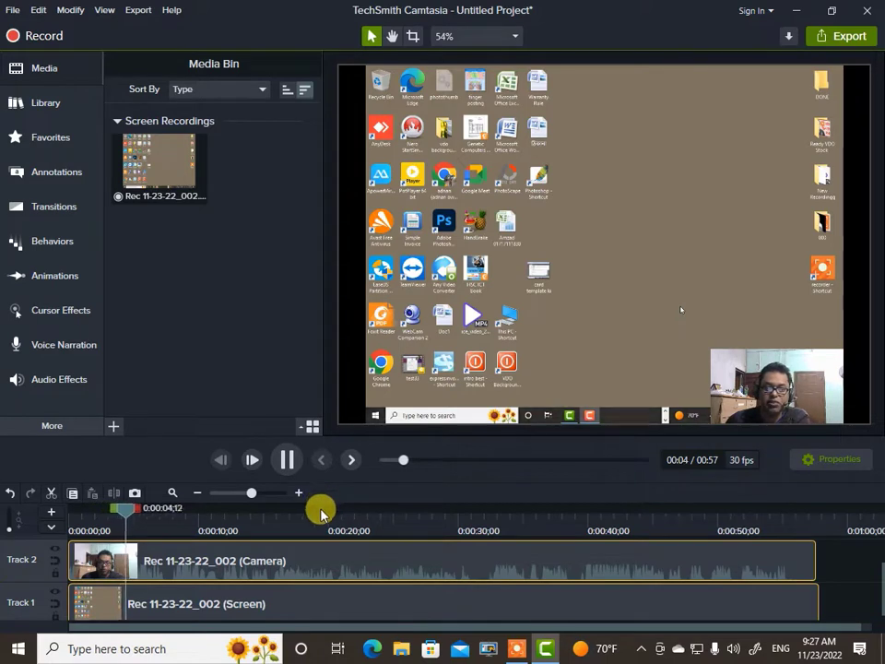
click(288, 459)
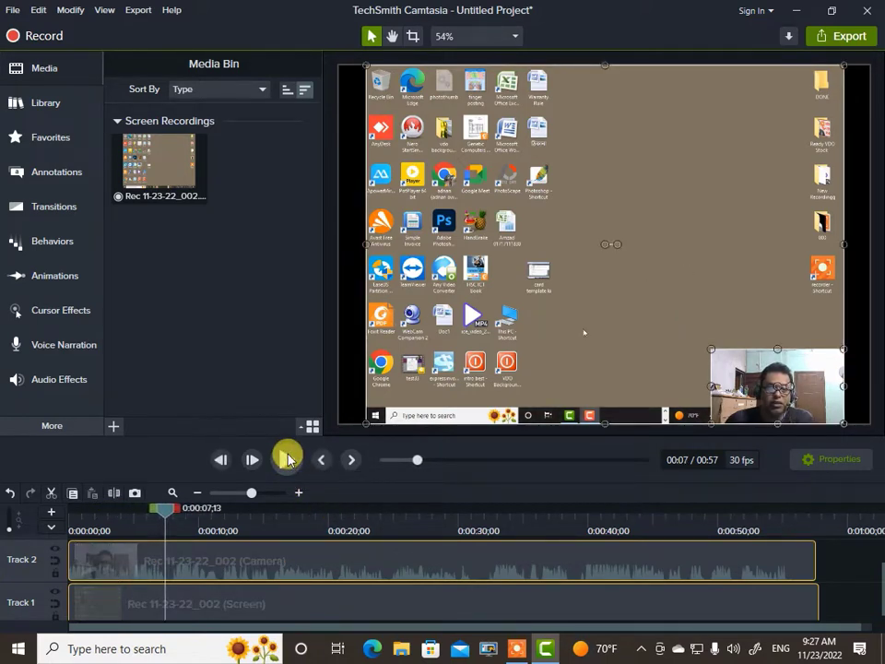
Step: Check the canvas dimensions in the project settings and close them without changes
click(514, 37)
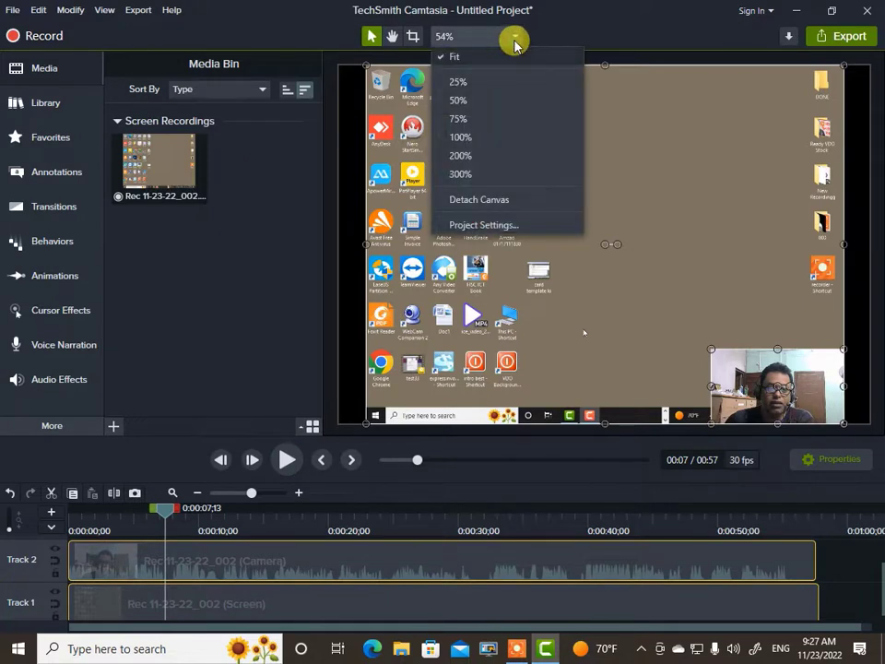
click(510, 229)
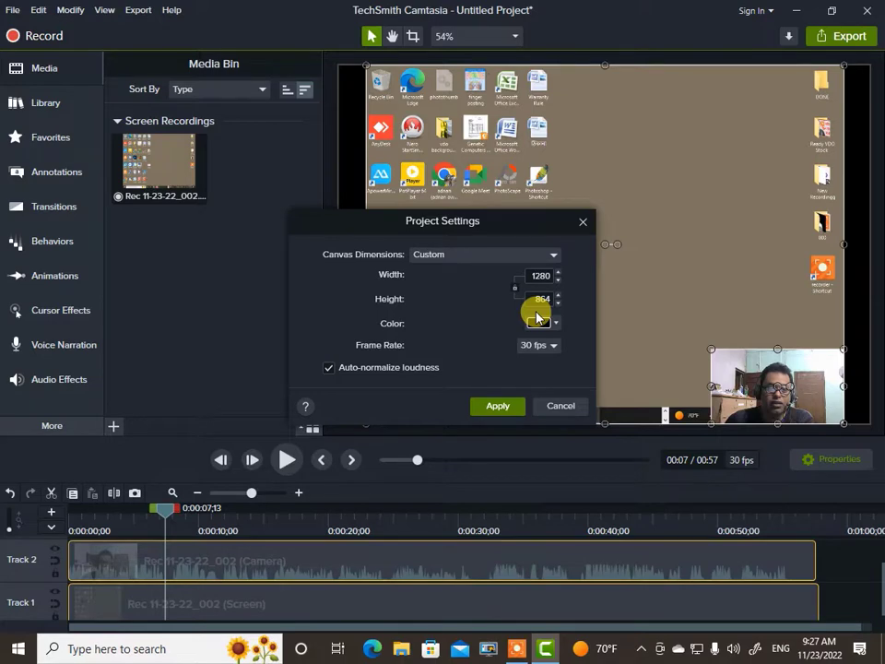
click(582, 221)
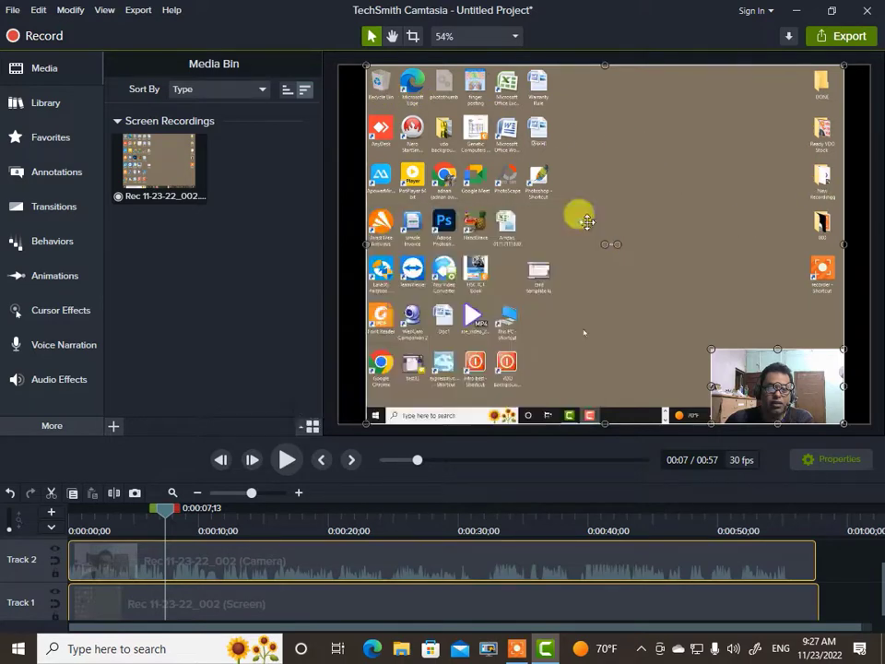
Step: Minimize Camtasia and open the Windows display settings to check the display resolution
click(796, 10)
right_click(547, 143)
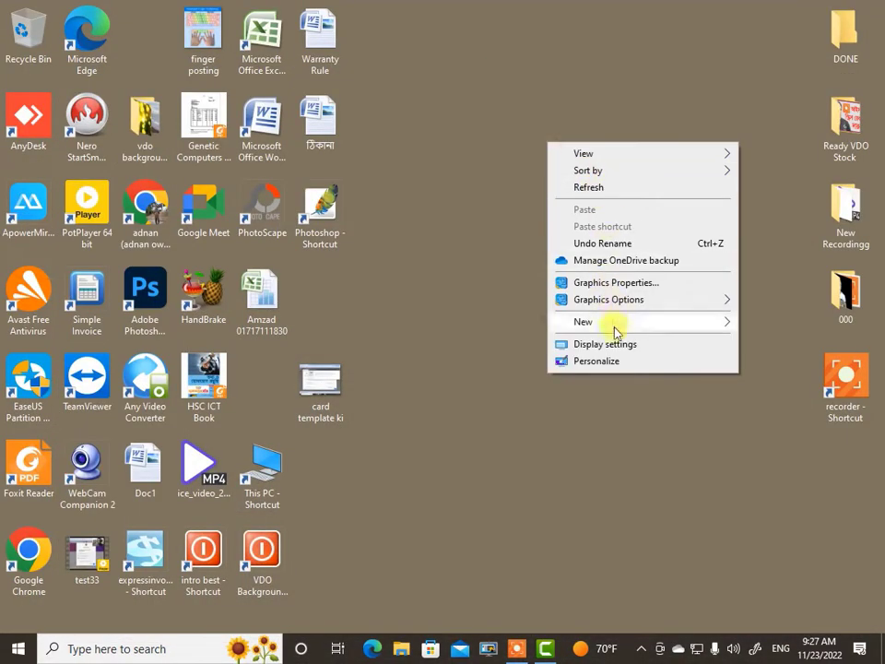
click(614, 345)
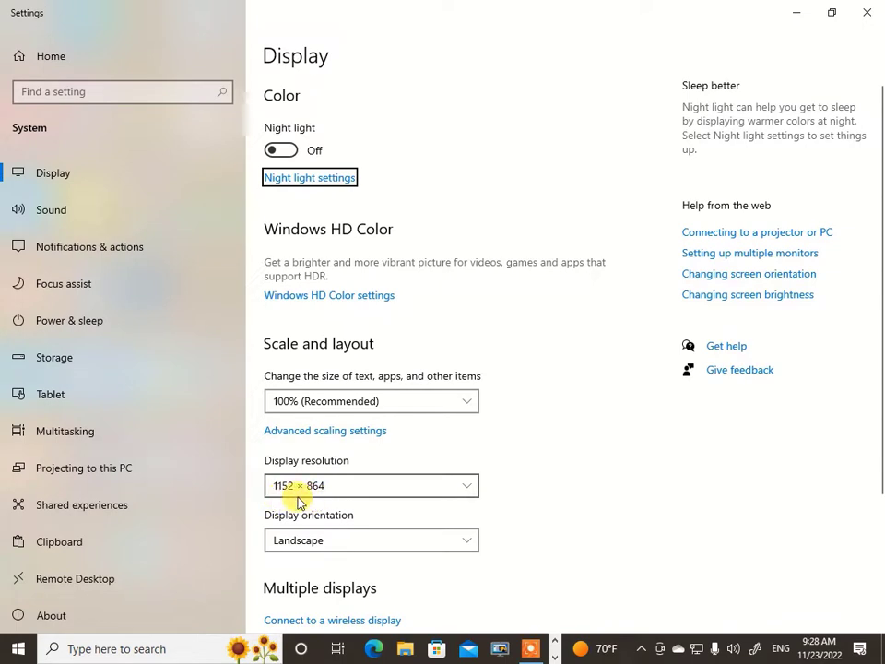
Step: Close the display settings, return to Camtasia and set the project canvas dimensions to 1152 wide by 864 high
click(865, 14)
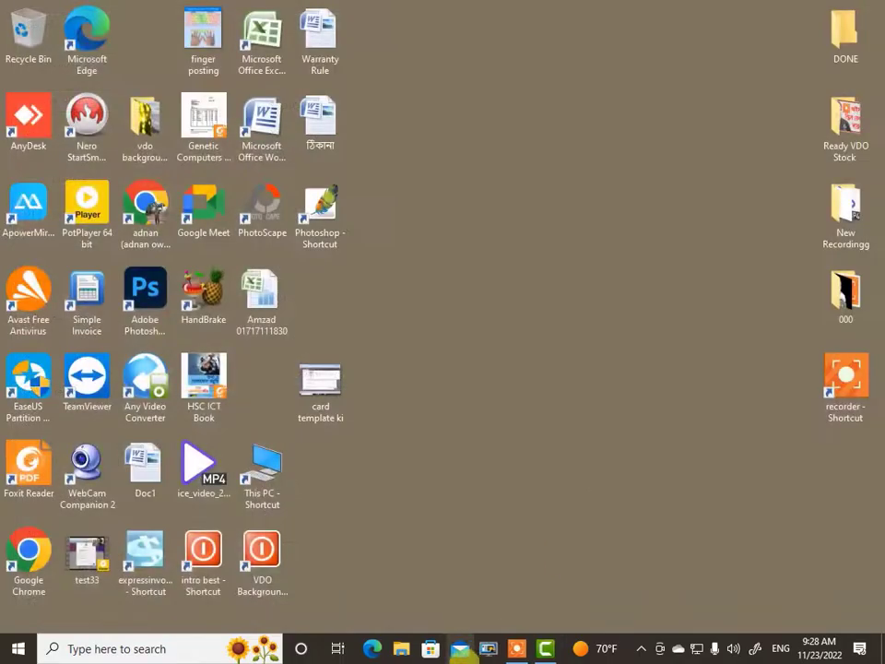
click(550, 648)
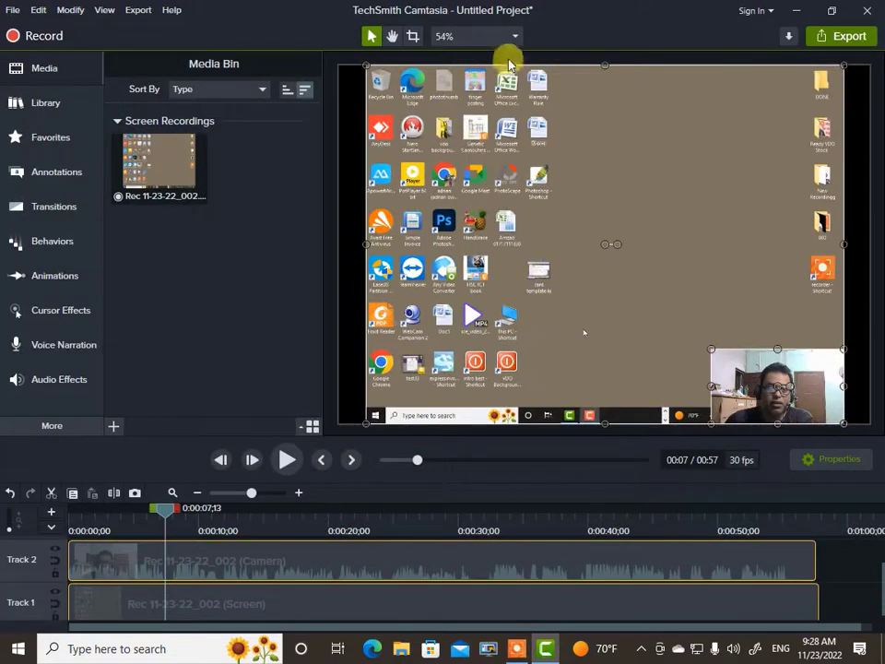
click(514, 35)
click(508, 227)
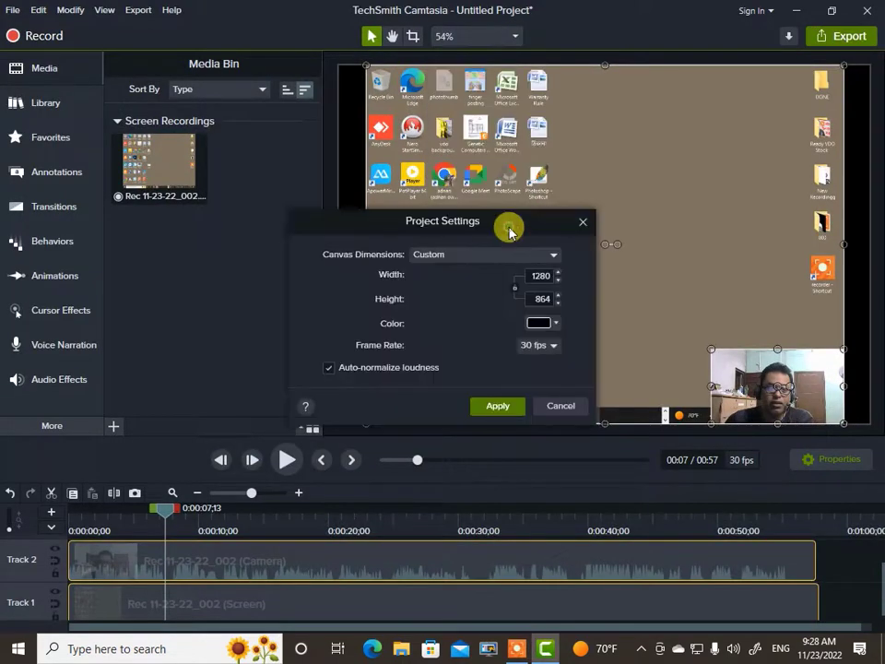
double_click(531, 275)
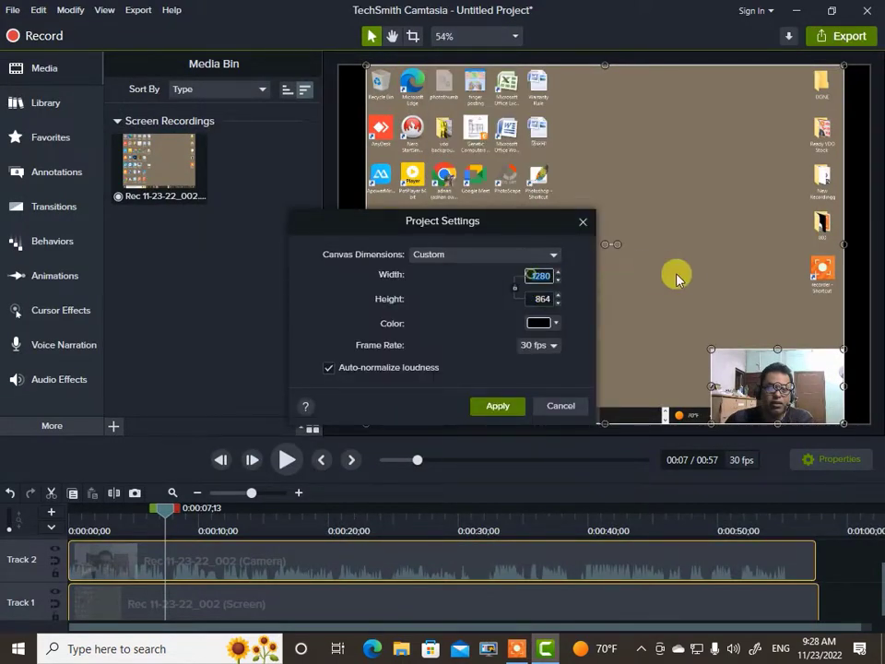
text(115)
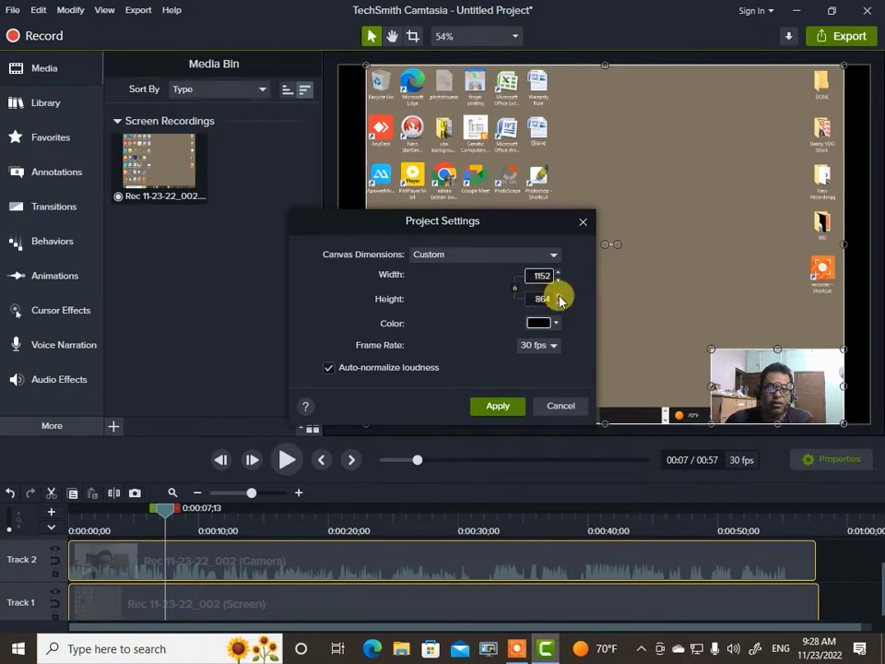
click(505, 409)
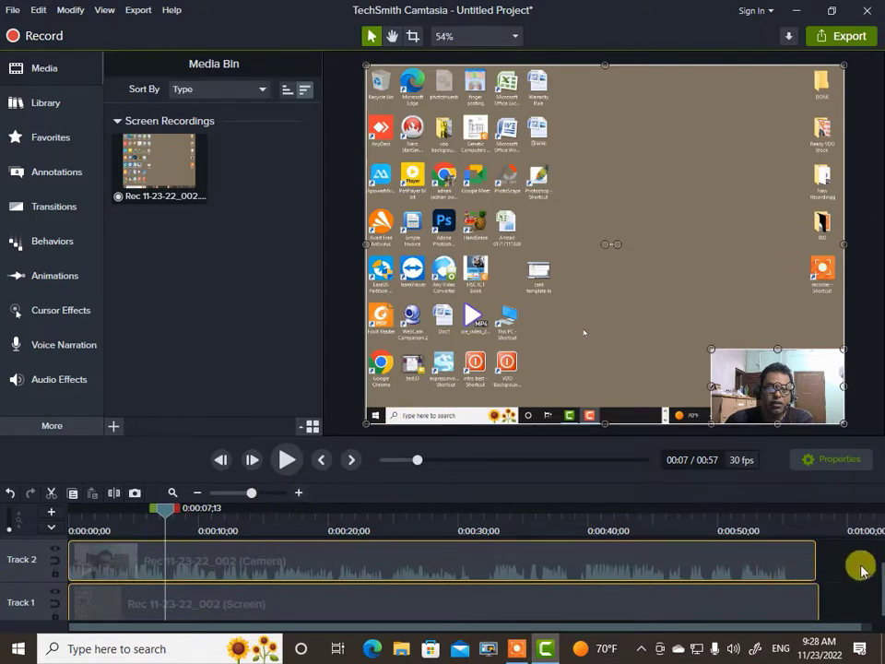
drag(880, 576, 880, 586)
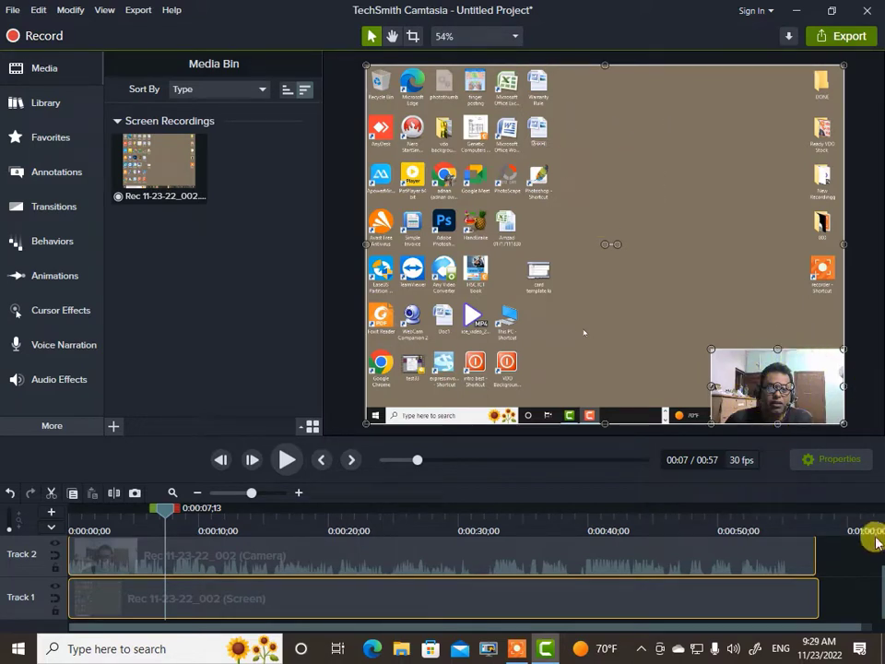
scroll(876, 590, up, 1)
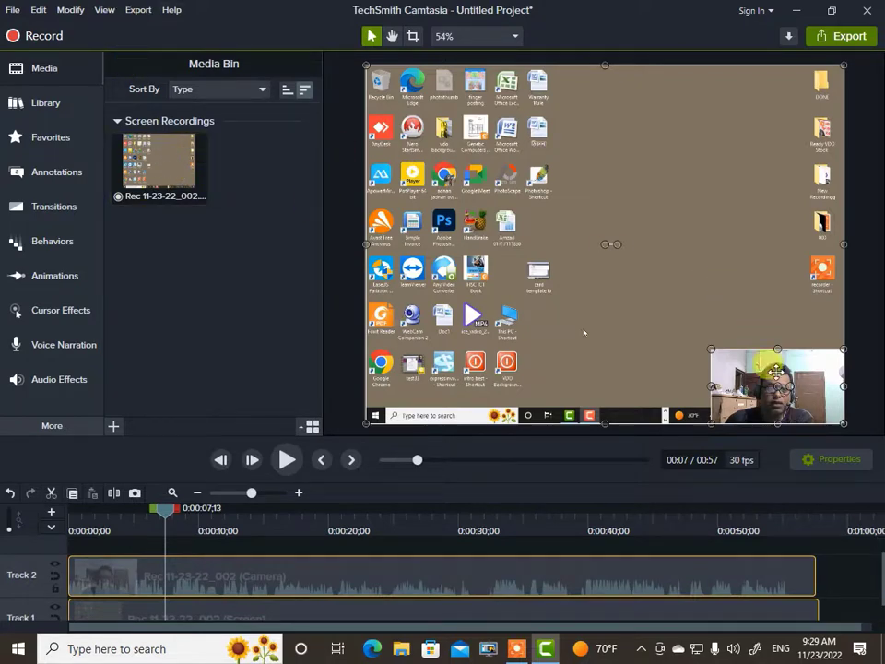
drag(708, 347, 693, 333)
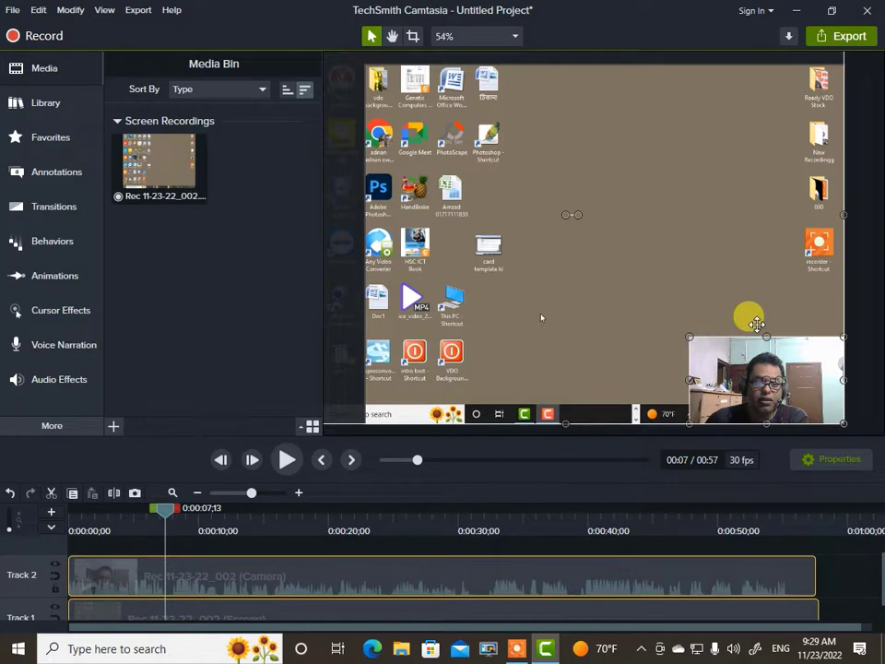
key(ctrl+z)
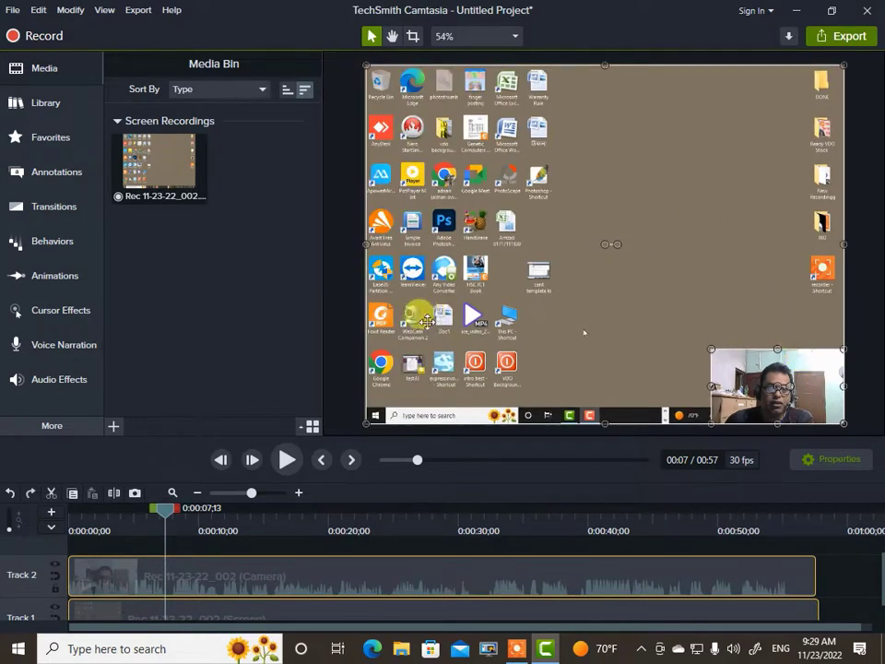
Step: Select only the webcam clip and enlarge it to about twice its size, keeping it in the canvas's lower-right corner
click(343, 304)
click(778, 402)
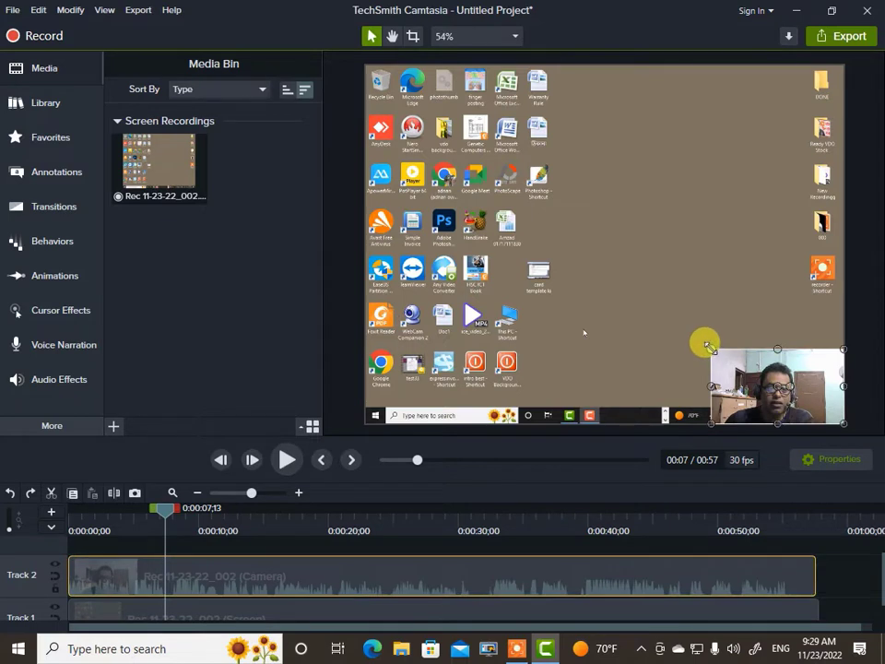
drag(709, 348, 633, 274)
click(685, 222)
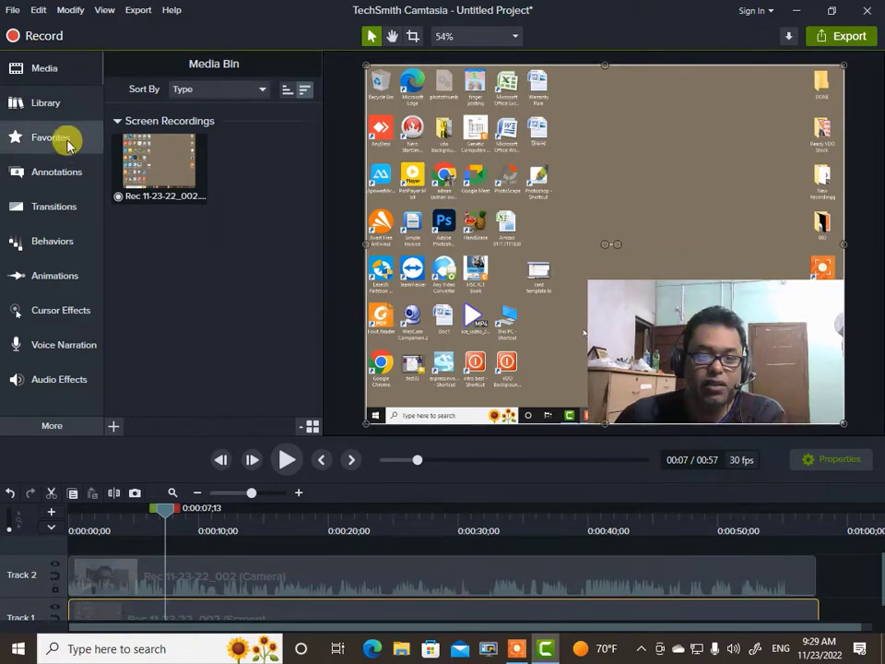
Step: Add the yellow circle shape annotation to the canvas over the face in the webcam clip
click(55, 171)
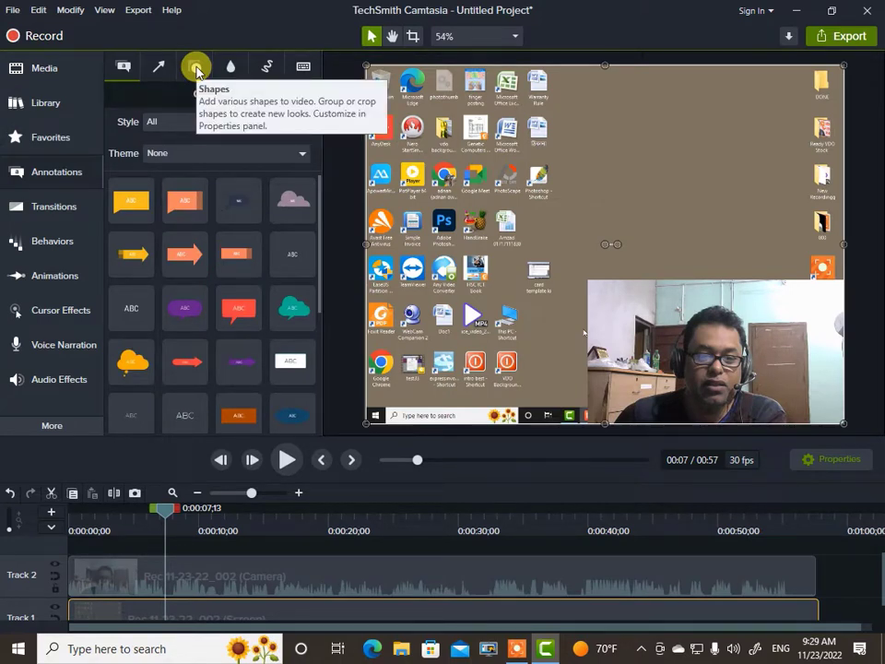
click(196, 67)
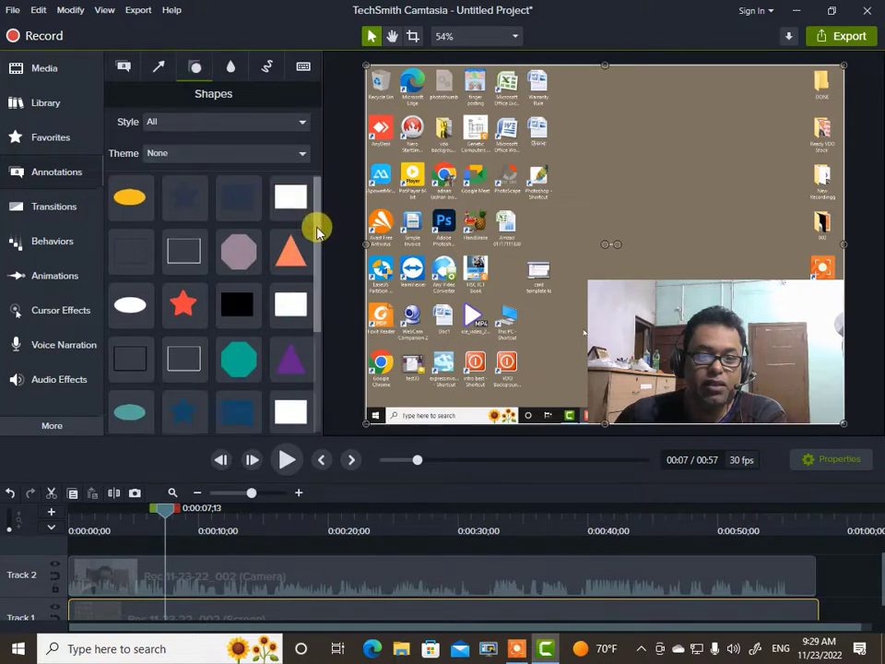
drag(318, 225, 346, 357)
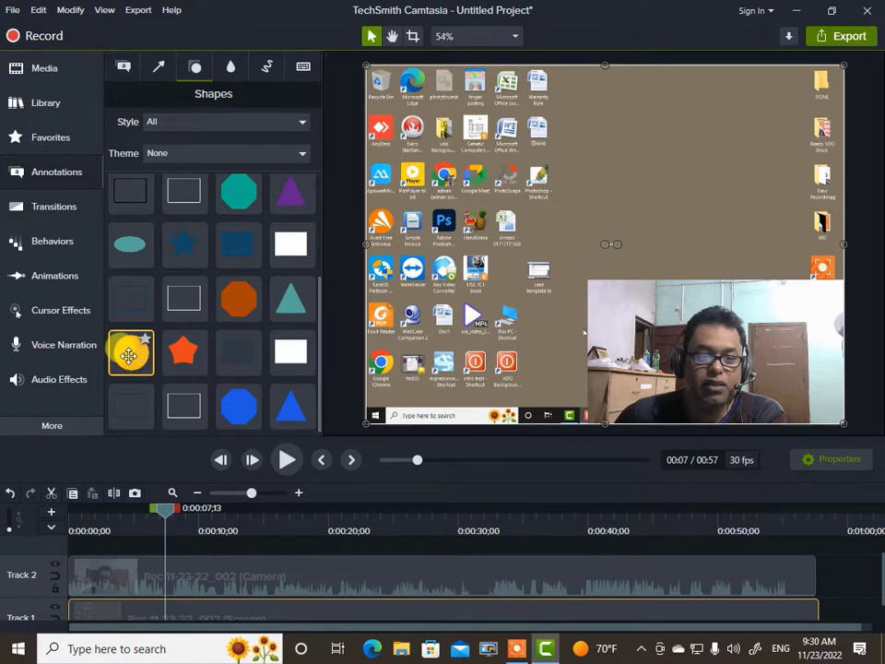
drag(129, 356, 704, 341)
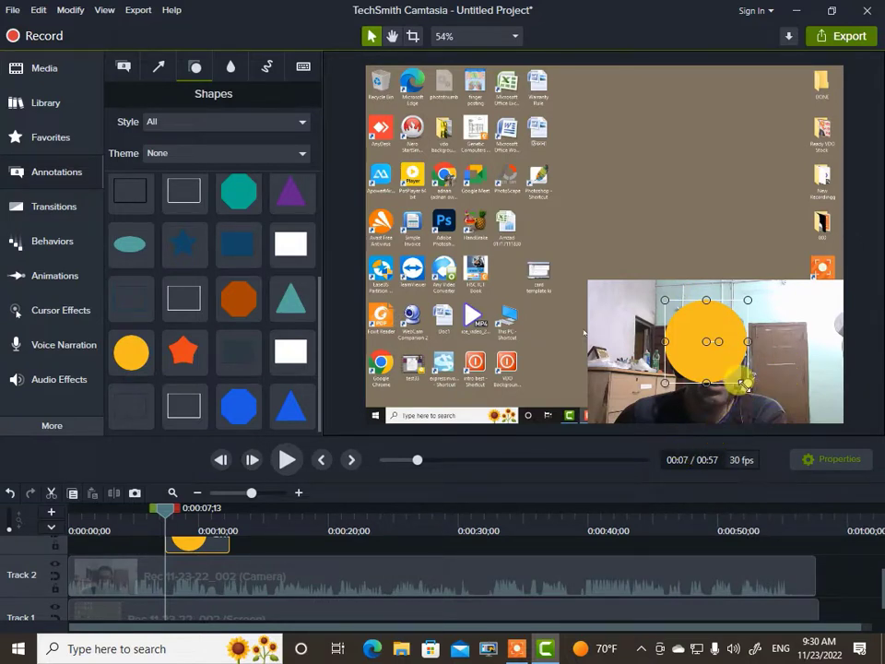
Step: Enlarge the yellow circle and nudge it left so it is centered over the head and shoulders in the webcam clip
drag(745, 380, 786, 429)
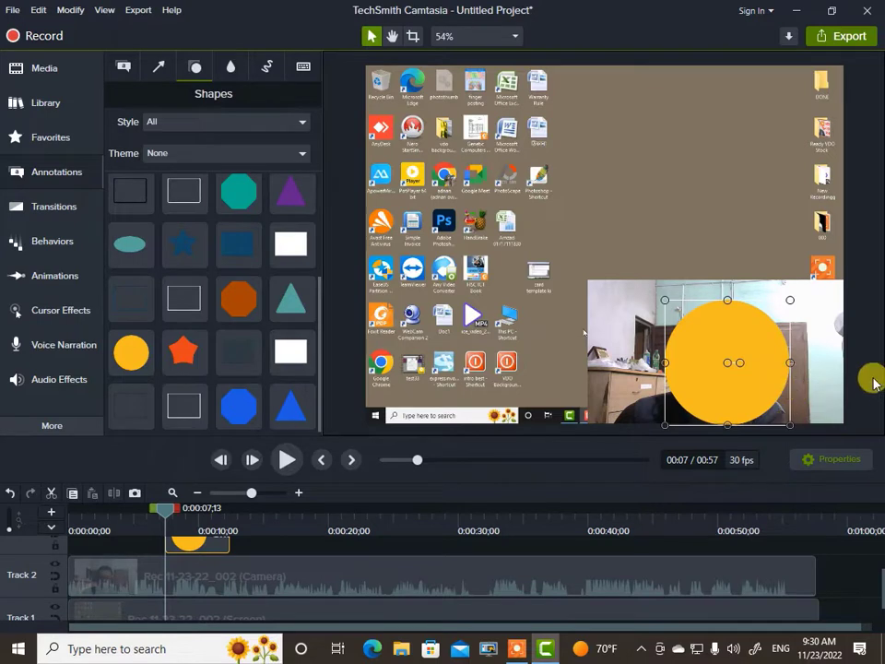
key(Left)
key(Left)
key(Left)
key(Left)
key(Left)
key(Left)
key(Left)
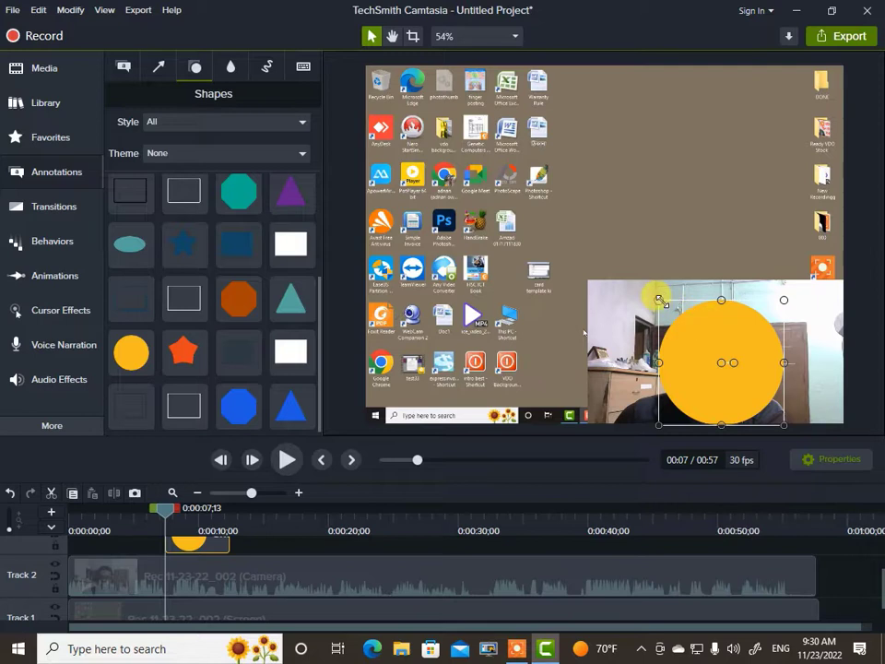
drag(658, 300, 653, 295)
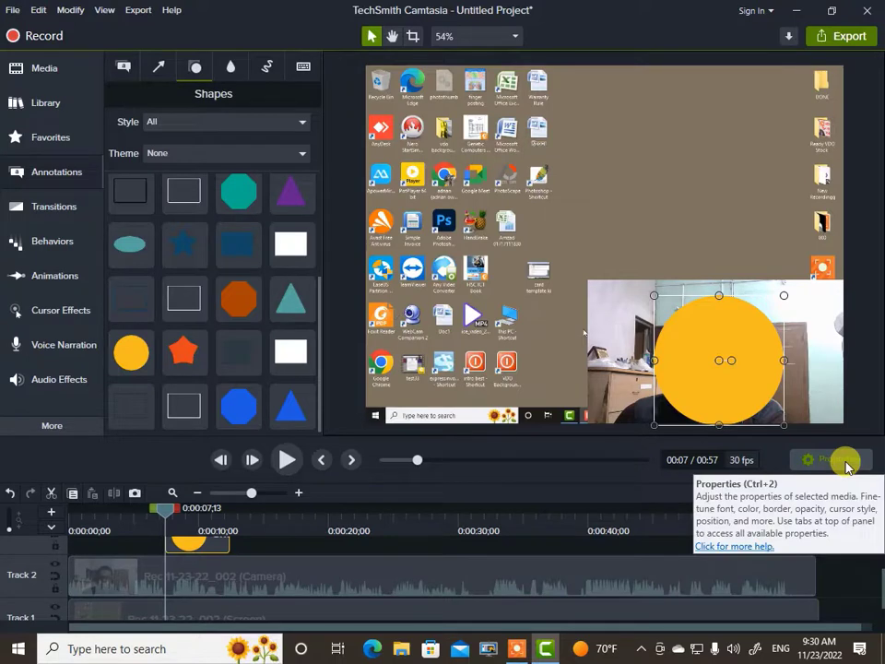
Step: Lower the circle's fill opacity to 66% to enlarge it around the face, and restore the opacity to 100%
click(846, 466)
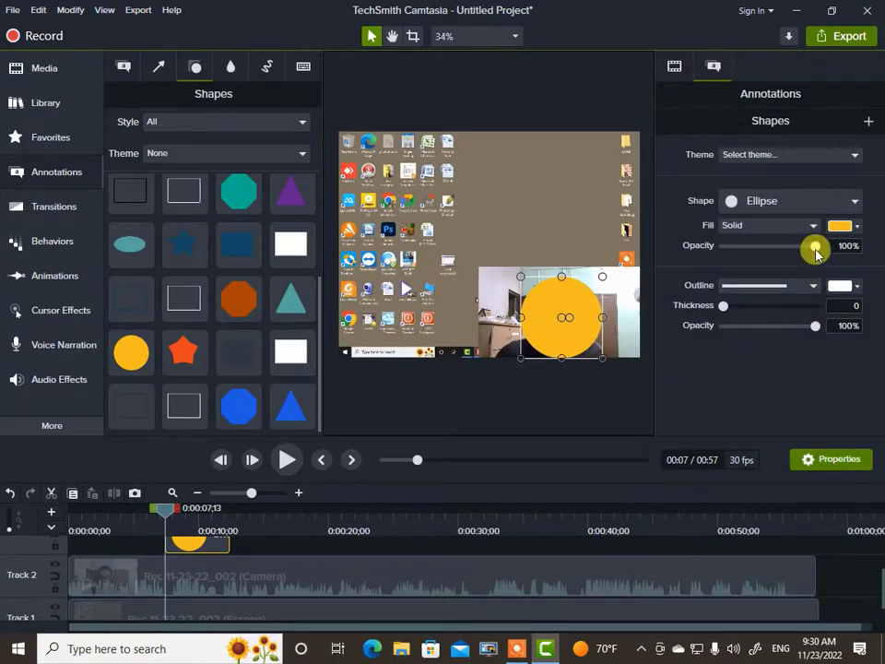
drag(815, 247, 784, 248)
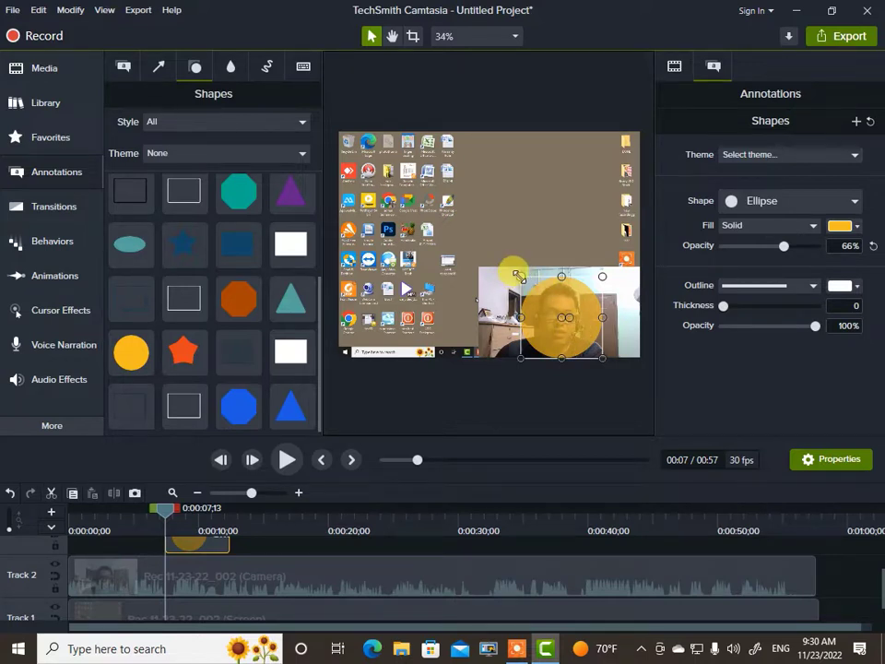
drag(519, 276, 511, 271)
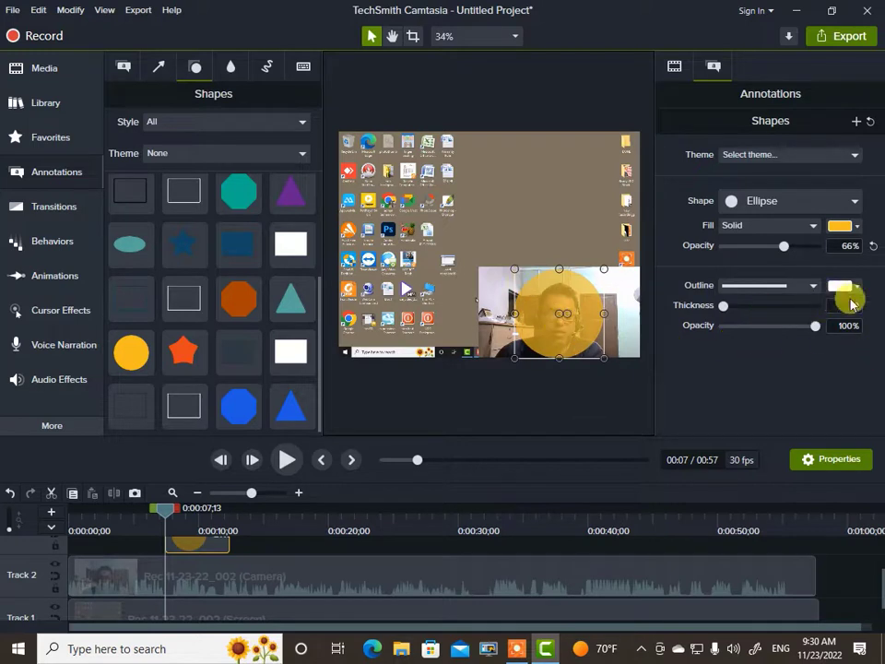
drag(788, 247, 815, 246)
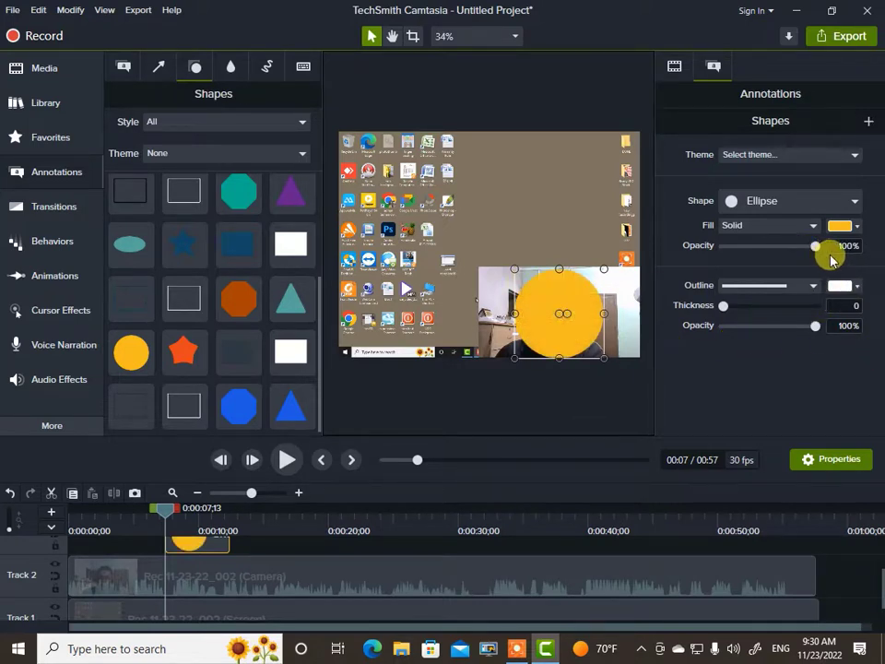
click(850, 463)
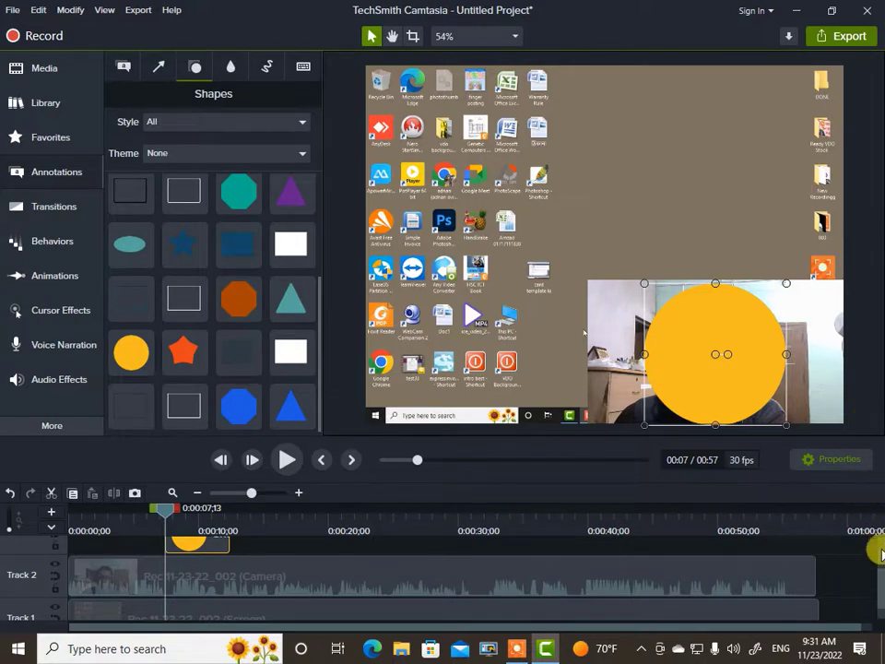
Step: Extend the circle shape clip on Track 3 in both directions to span the full length of the camera clip
scroll(874, 590, up, 2)
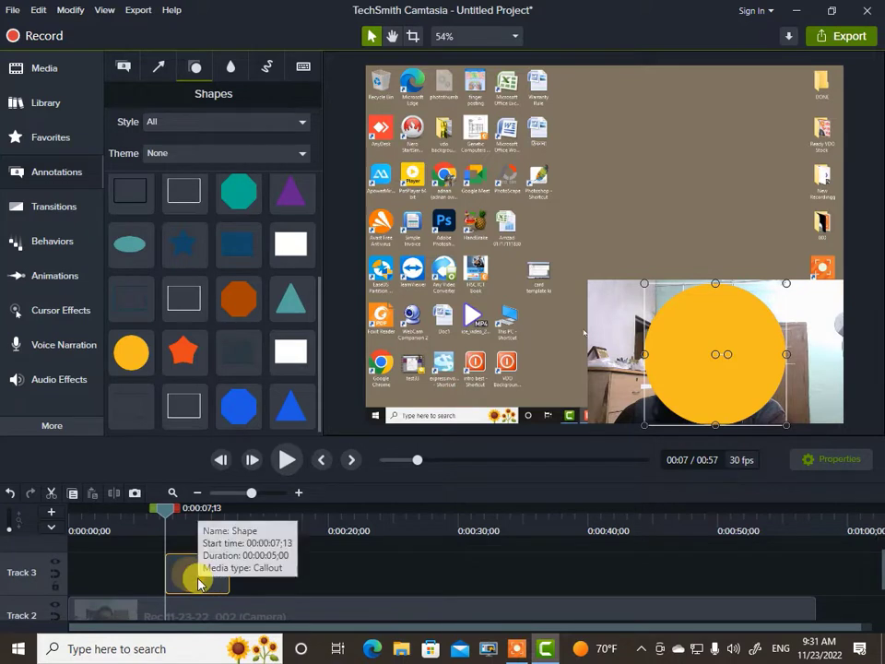
drag(166, 572, 17, 571)
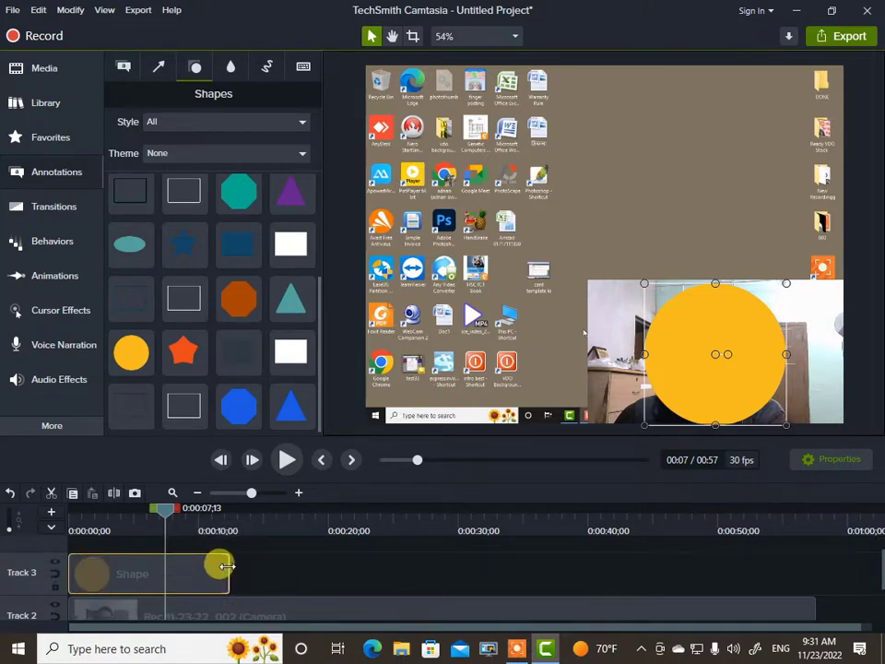
drag(225, 566, 812, 577)
Step: Set the track matte mode of Track 3 to Alpha so the webcam clip is masked by the circle
scroll(875, 576, down, 2)
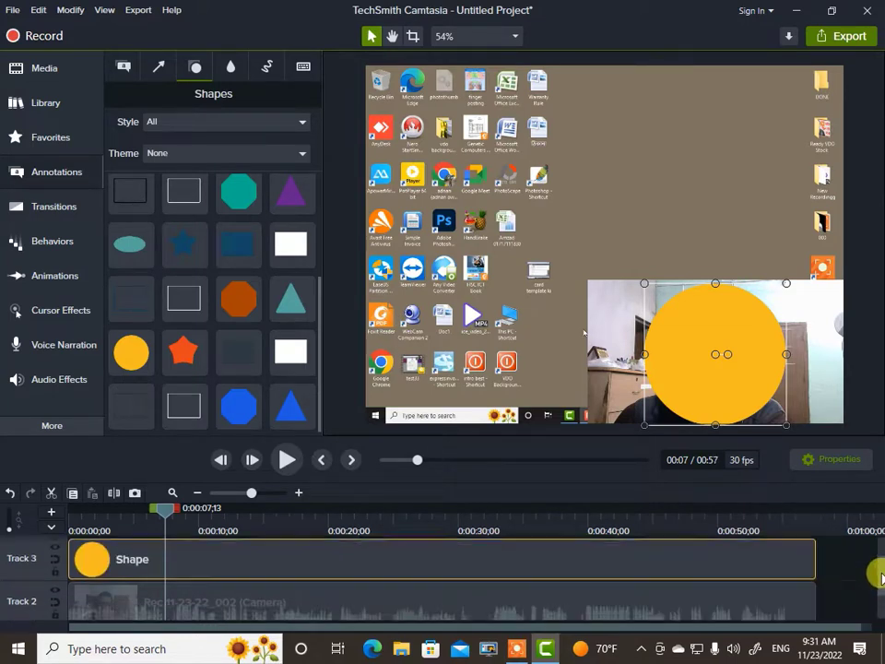
scroll(878, 588, up, 2)
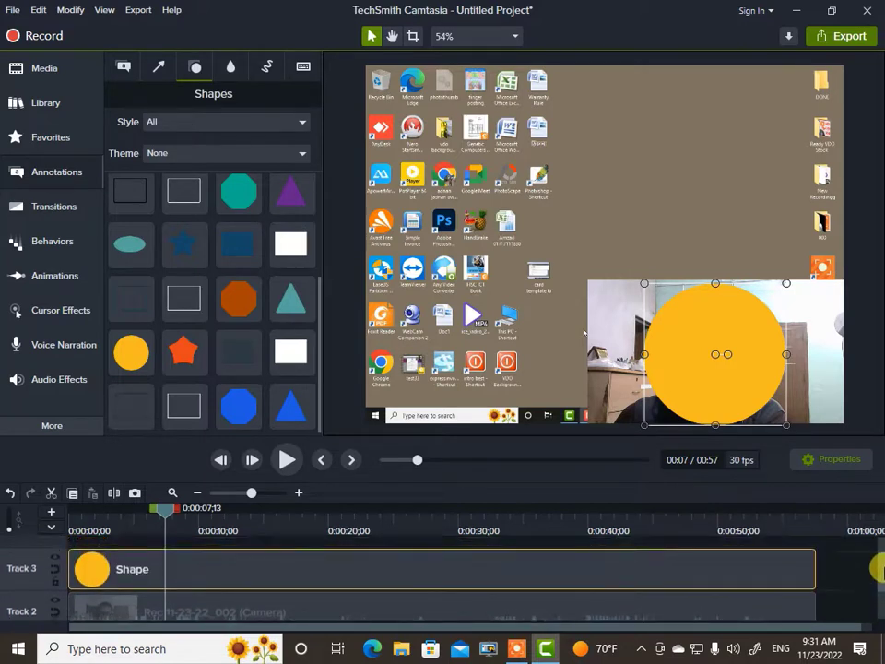
scroll(879, 586, down, 1)
scroll(879, 583, down, 1)
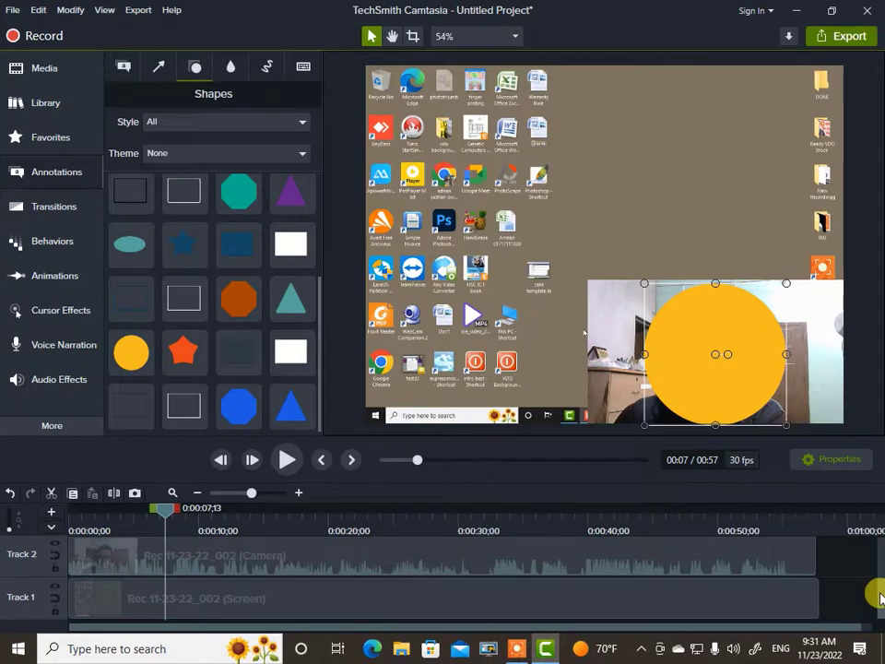
scroll(878, 594, up, 1)
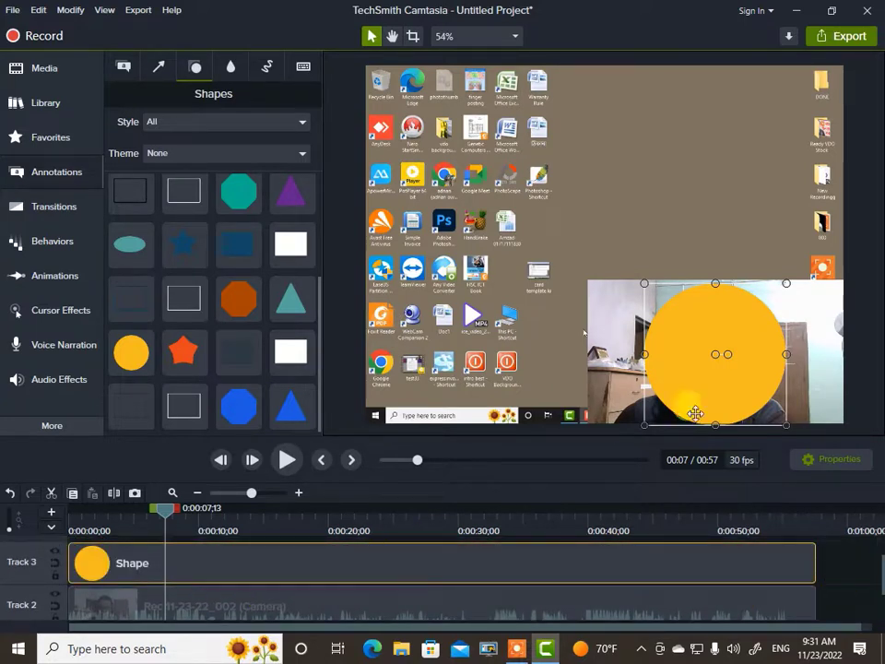
click(57, 554)
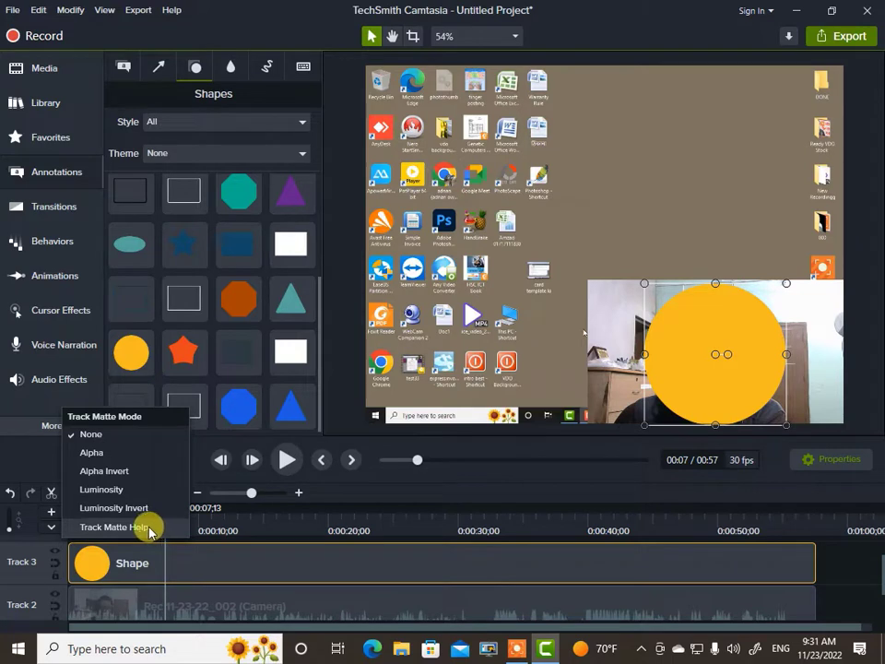
click(107, 453)
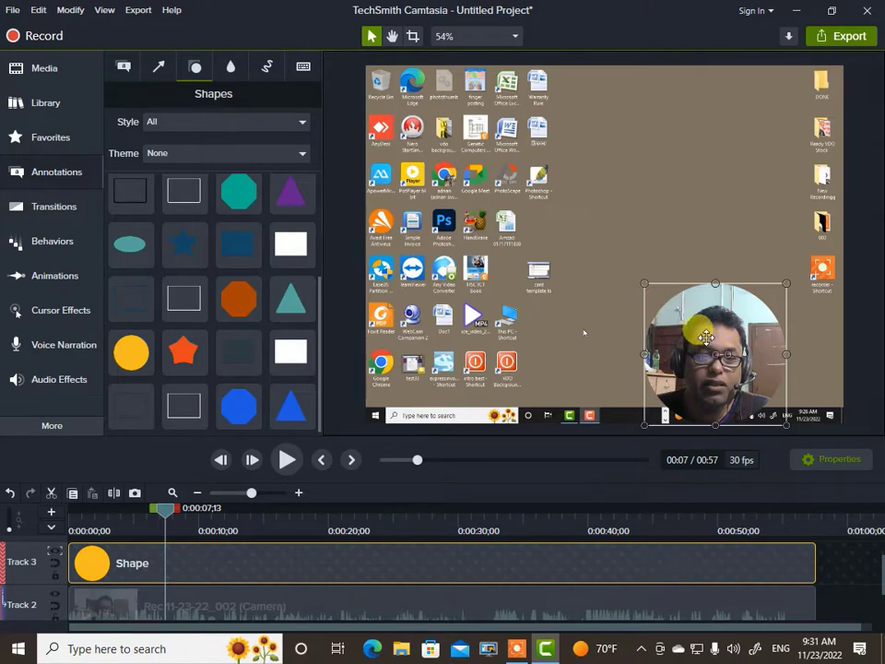
click(731, 219)
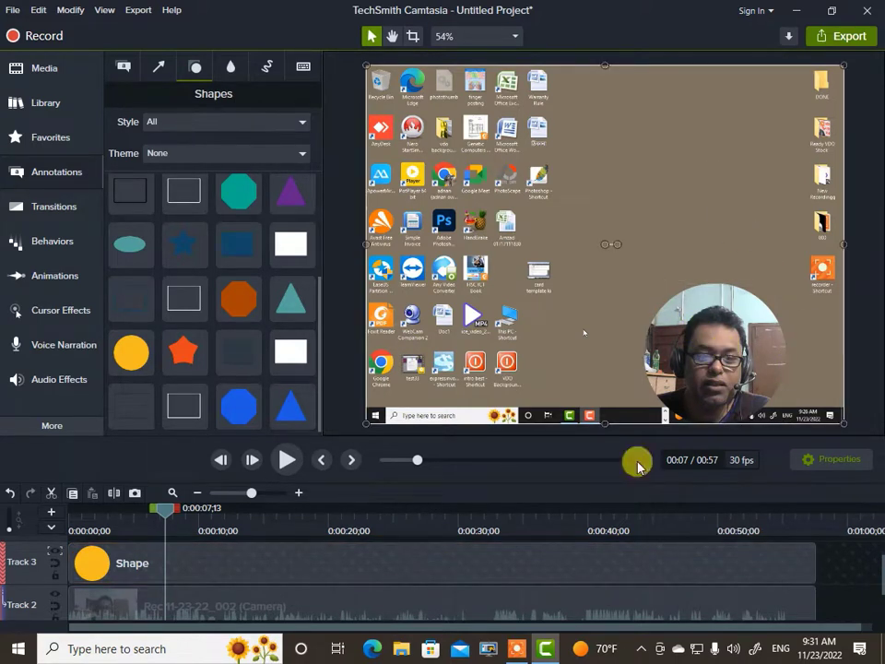
Step: Play the project from about the 5-second mark to check the circular webcam mask over the screen recording
drag(166, 516, 136, 516)
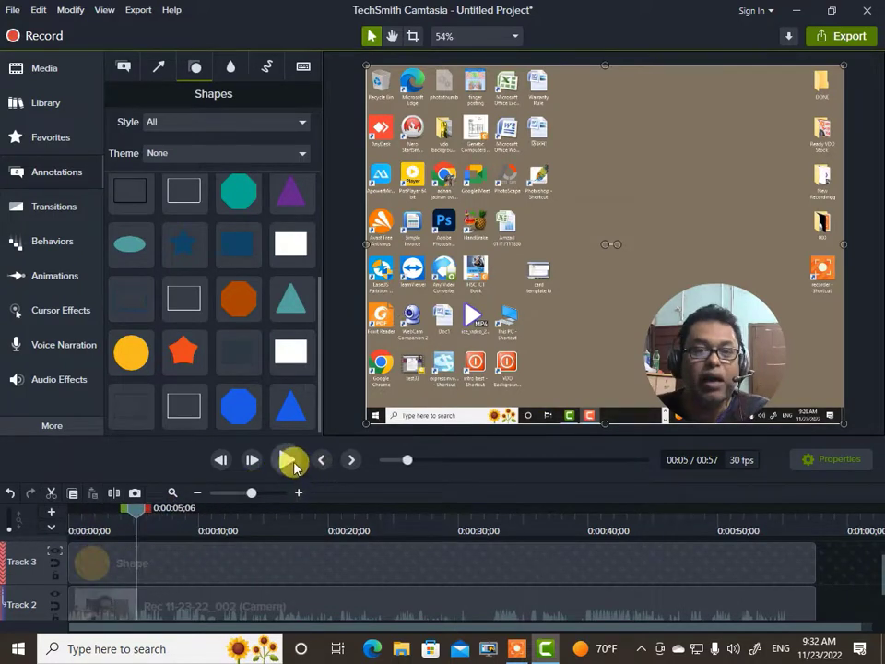
click(43, 71)
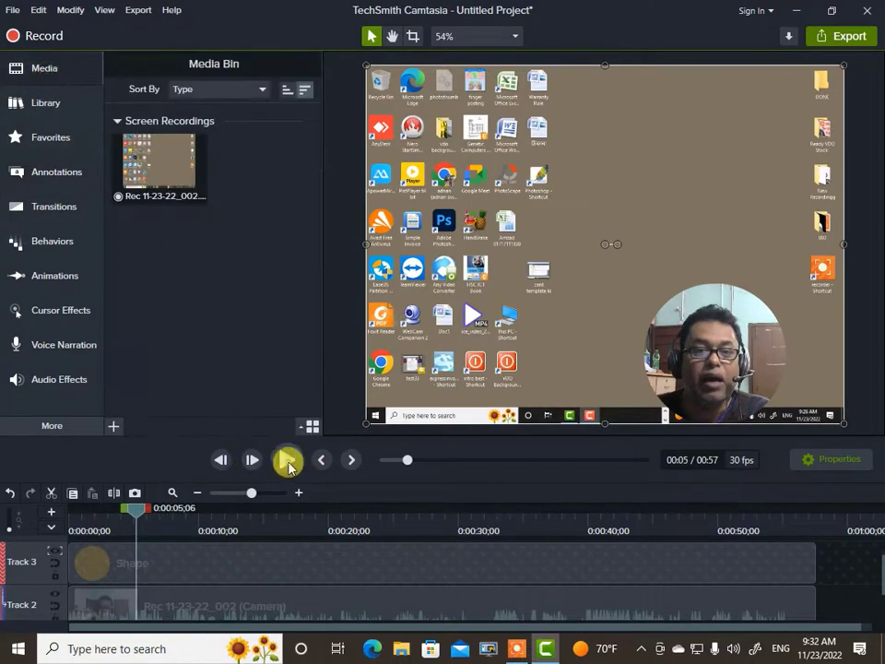
click(287, 461)
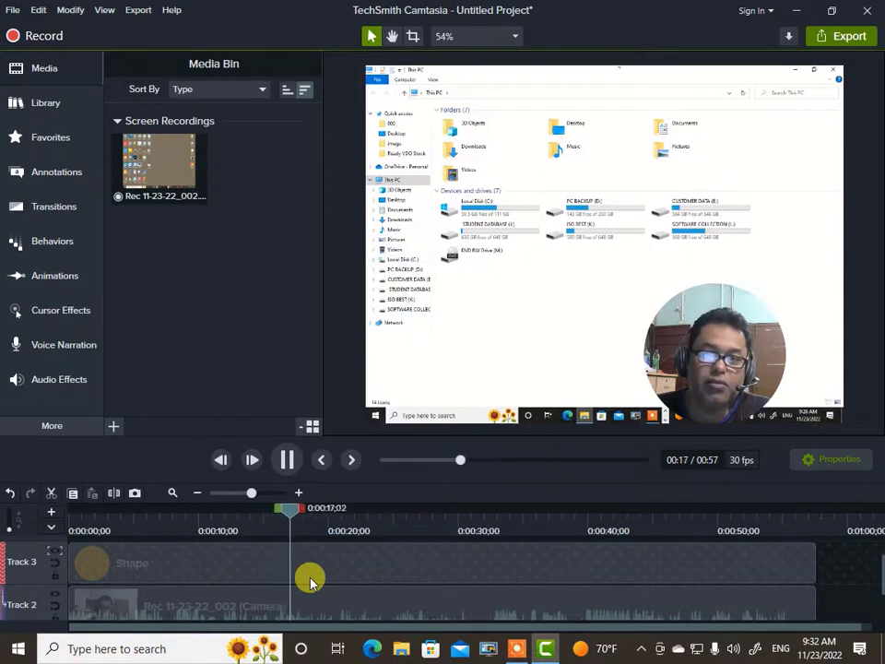
click(287, 459)
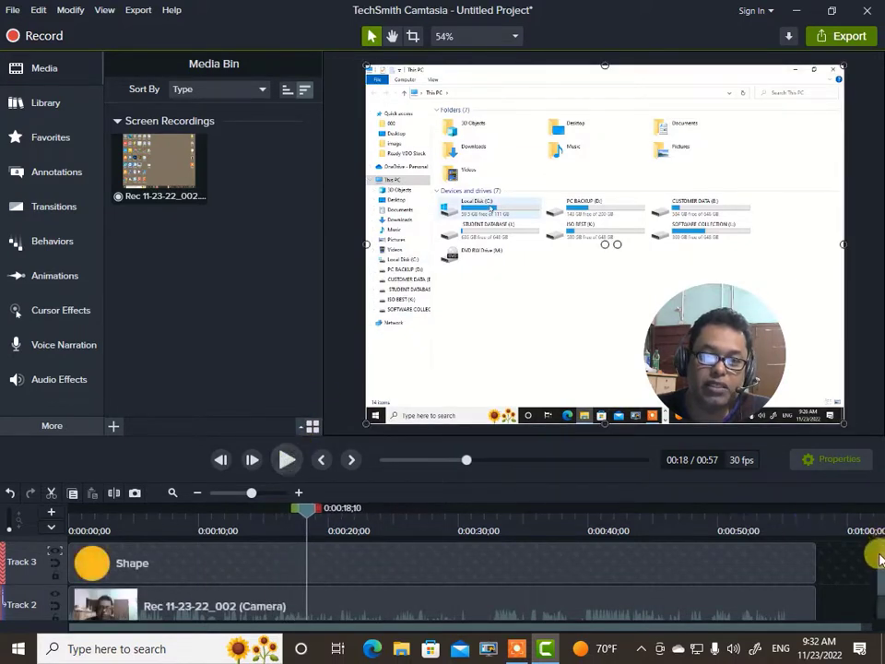
Step: Group the webcam clip on Track 2 with the circle shape on Track 3
mouse_move(877, 572)
mouse_down()
mouse_move(881, 613)
mouse_move(877, 569)
mouse_up()
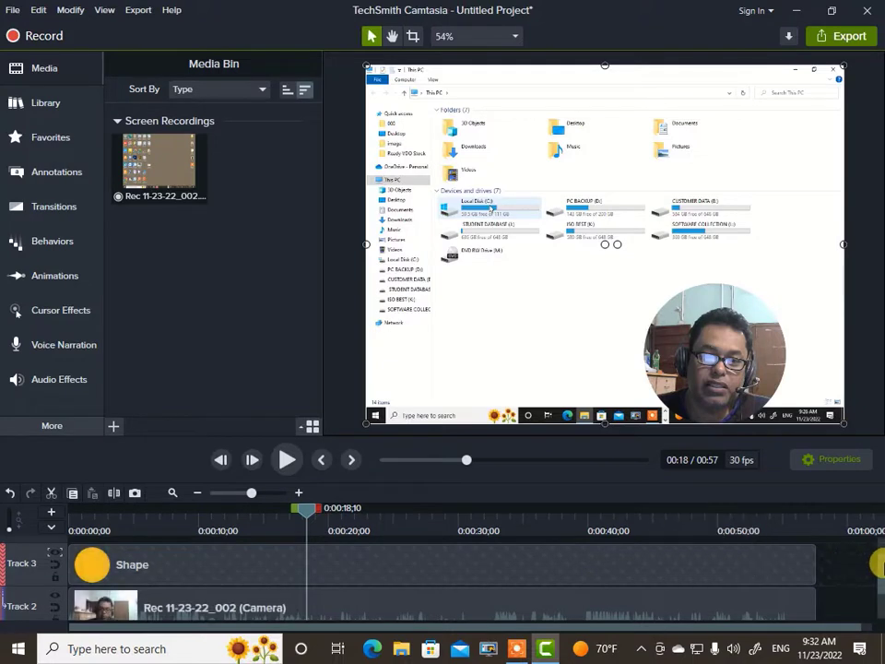
scroll(875, 572, down, 1)
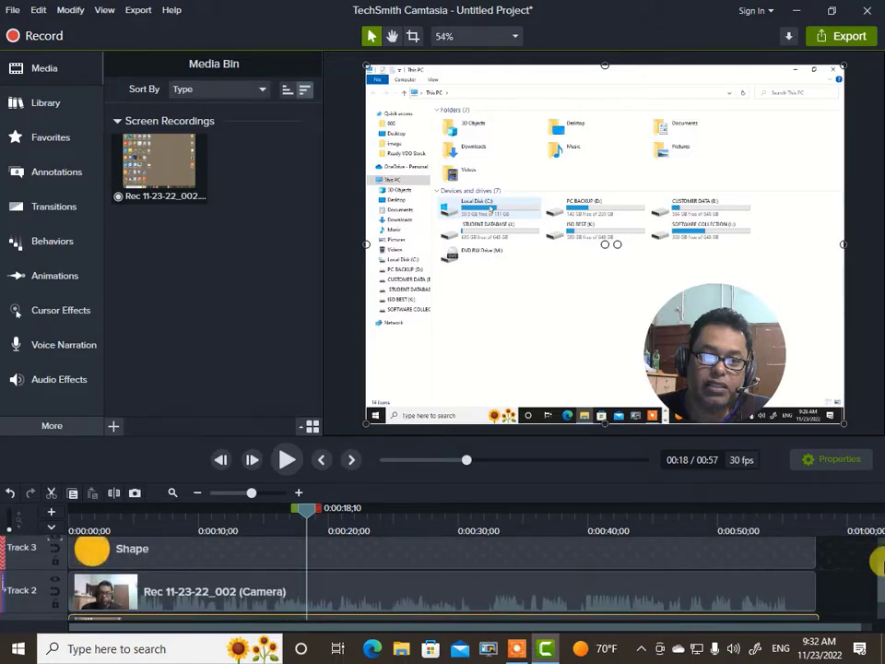
mouse_move(881, 578)
mouse_down()
mouse_move(881, 610)
mouse_move(876, 573)
mouse_up()
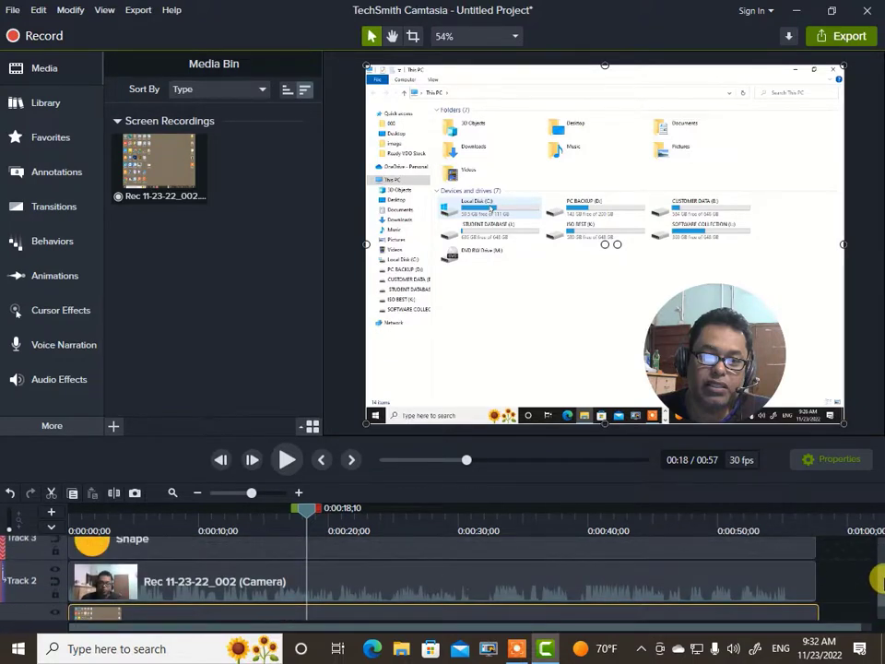
click(542, 582)
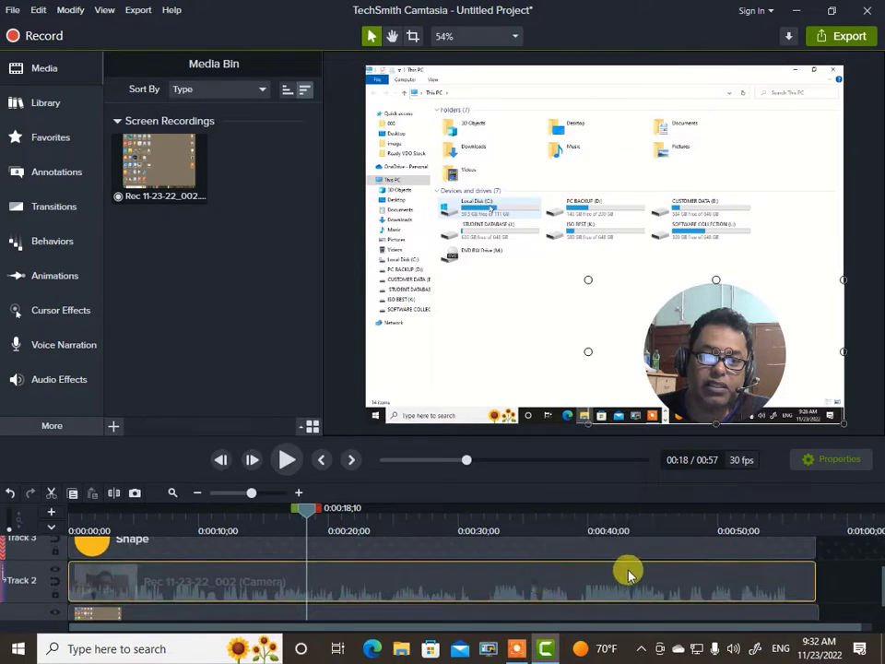
ctrl+click(450, 550)
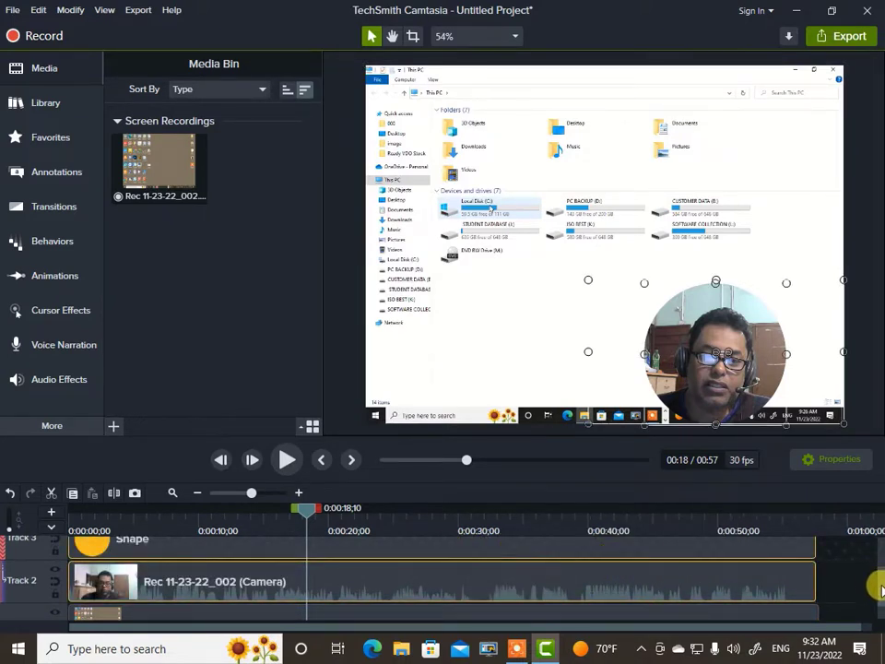
mouse_move(880, 586)
mouse_down()
mouse_move(879, 575)
mouse_move(879, 584)
mouse_up()
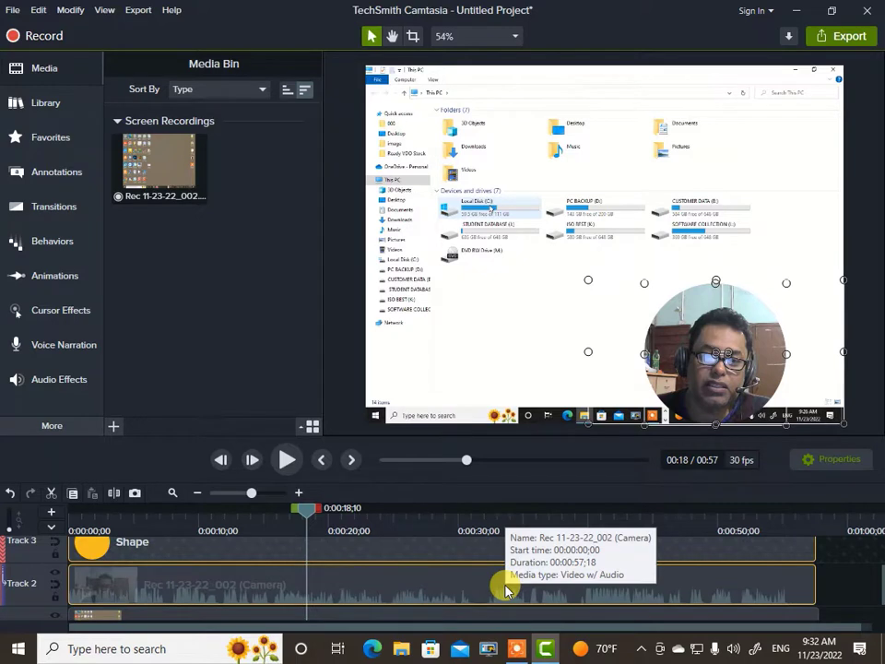
key(ctrl+g)
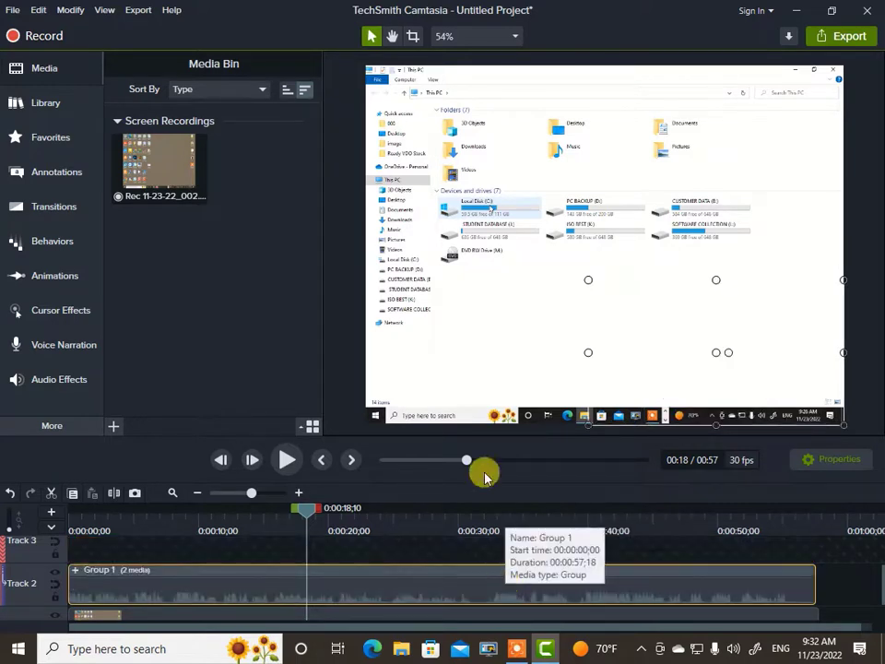
Step: Play back the project to check how the grouped webcam clip displays
mouse_move(877, 579)
mouse_down()
mouse_move(878, 605)
mouse_move(875, 563)
mouse_up()
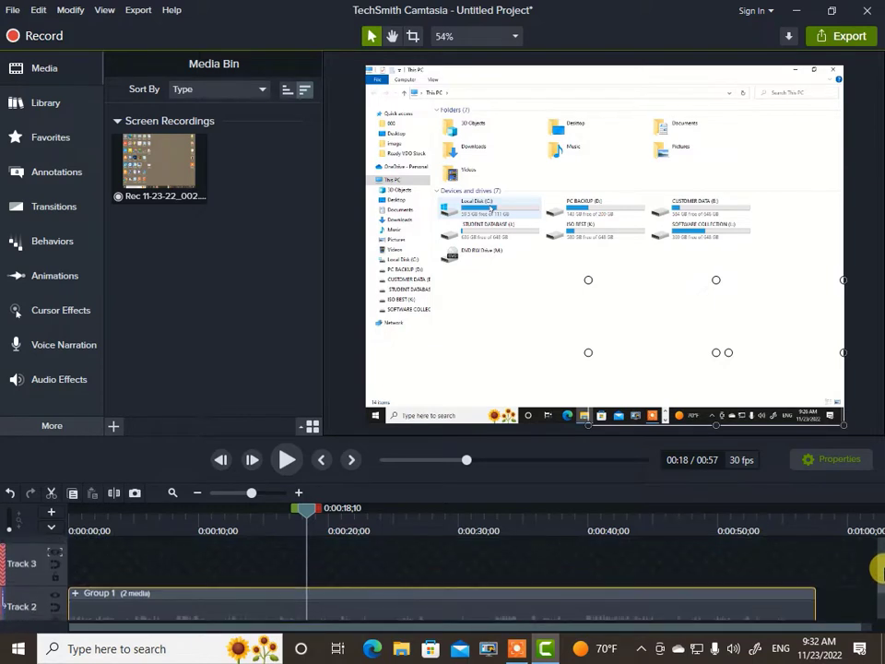
click(289, 459)
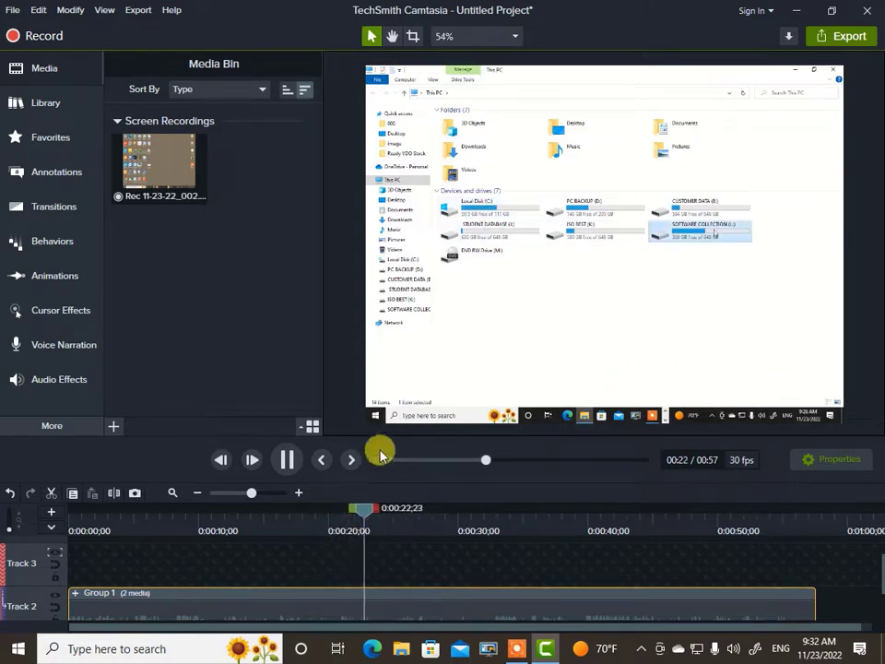
click(292, 460)
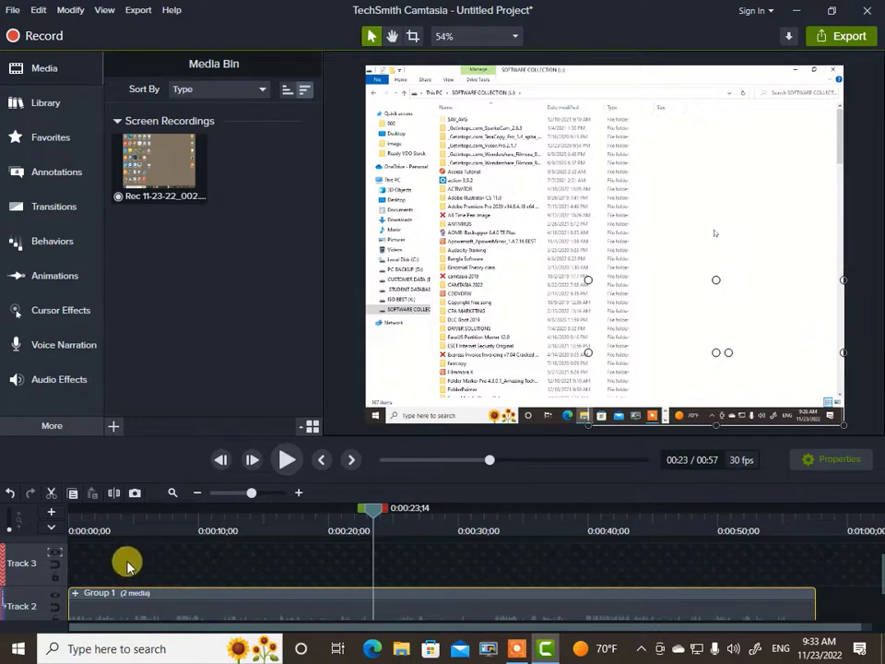
Step: Set the track matte mode of Track 3 to None and replay an earlier part of the video to check the circular webcam
click(56, 554)
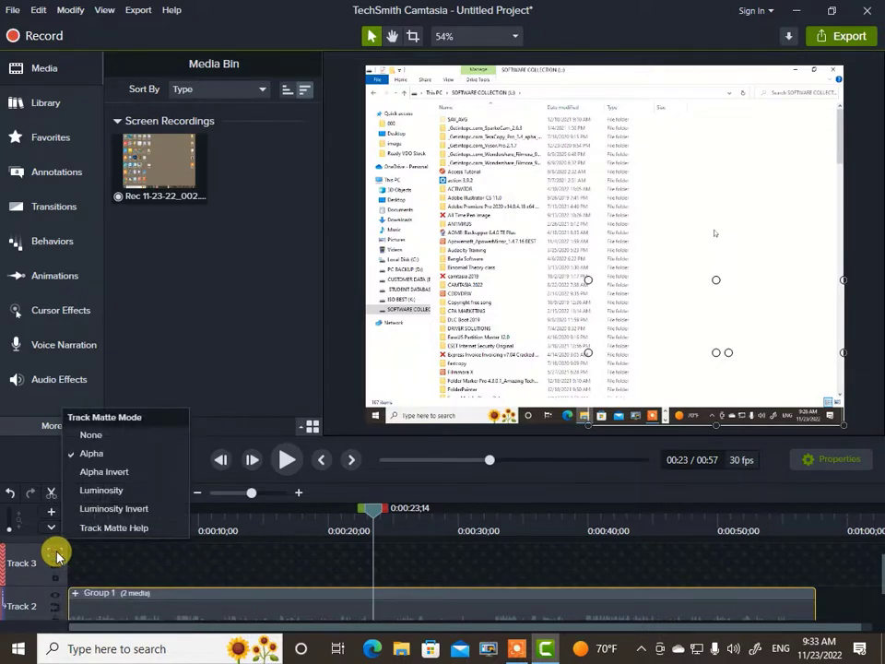
click(96, 437)
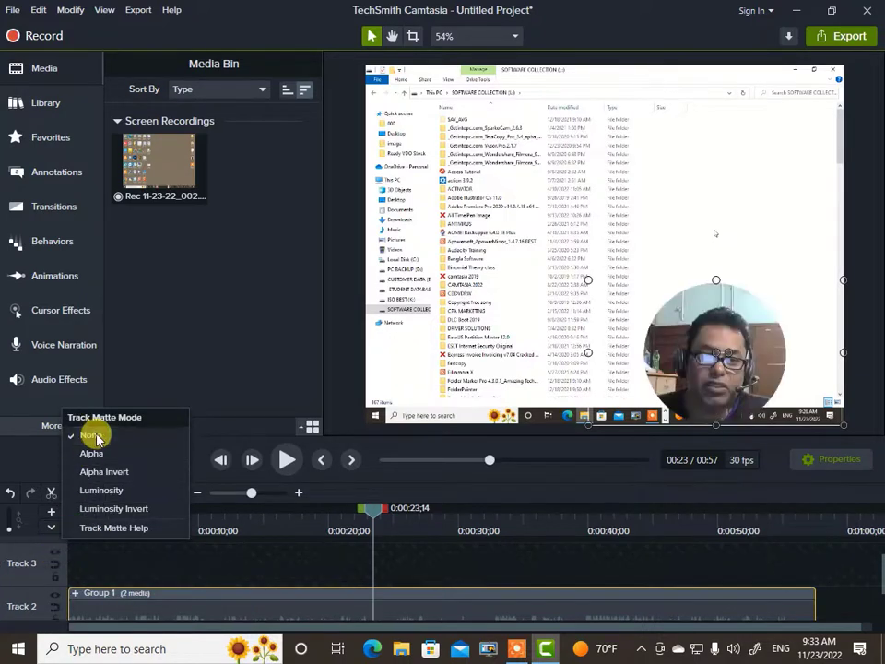
drag(371, 513, 192, 513)
click(286, 459)
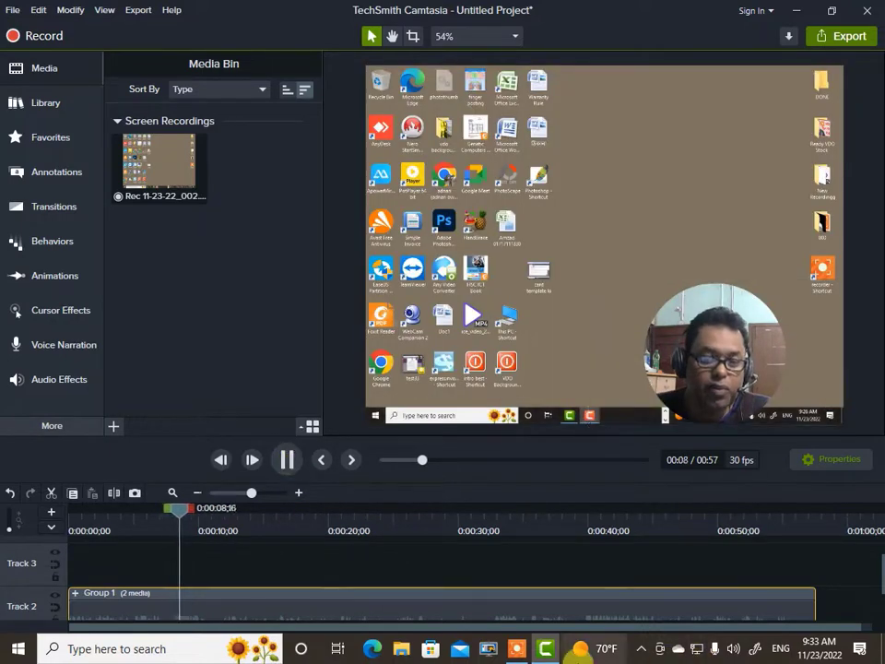
mouse_move(578, 656)
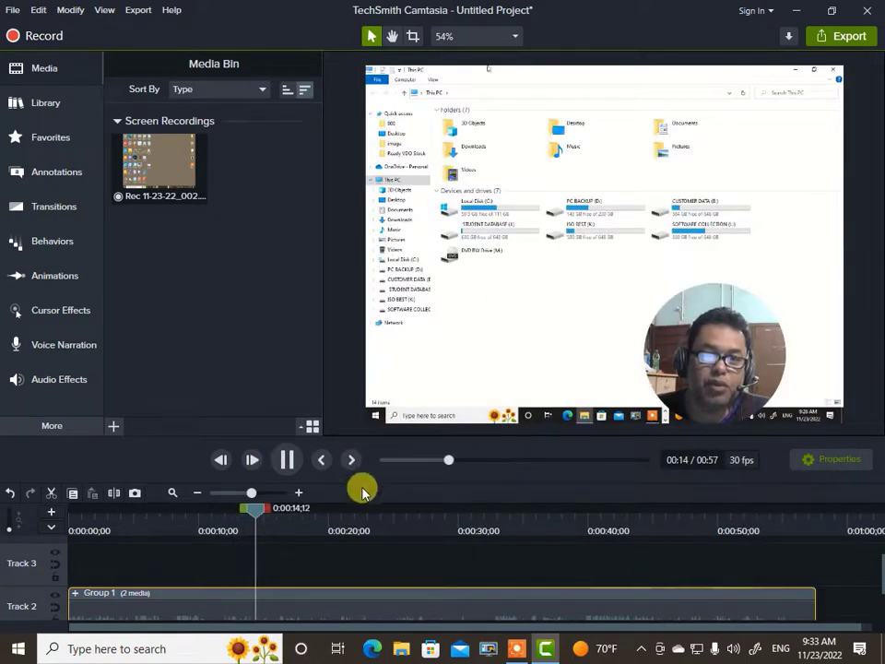
click(286, 459)
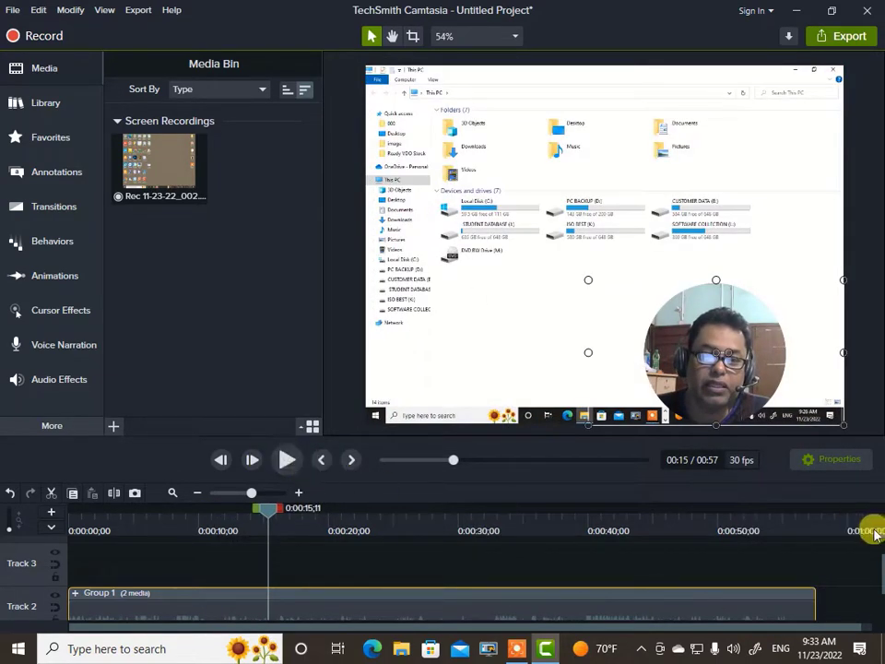
Step: Shrink the grouped circular webcam and place it in the lower-right corner of the canvas, just above the recorded taskbar
scroll(878, 567, down, 1)
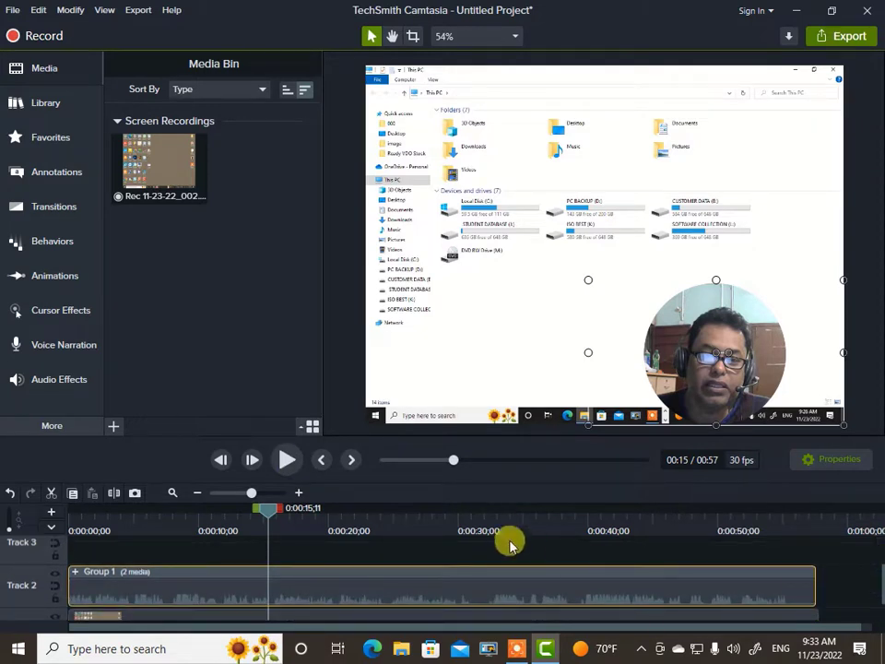
drag(720, 407, 780, 393)
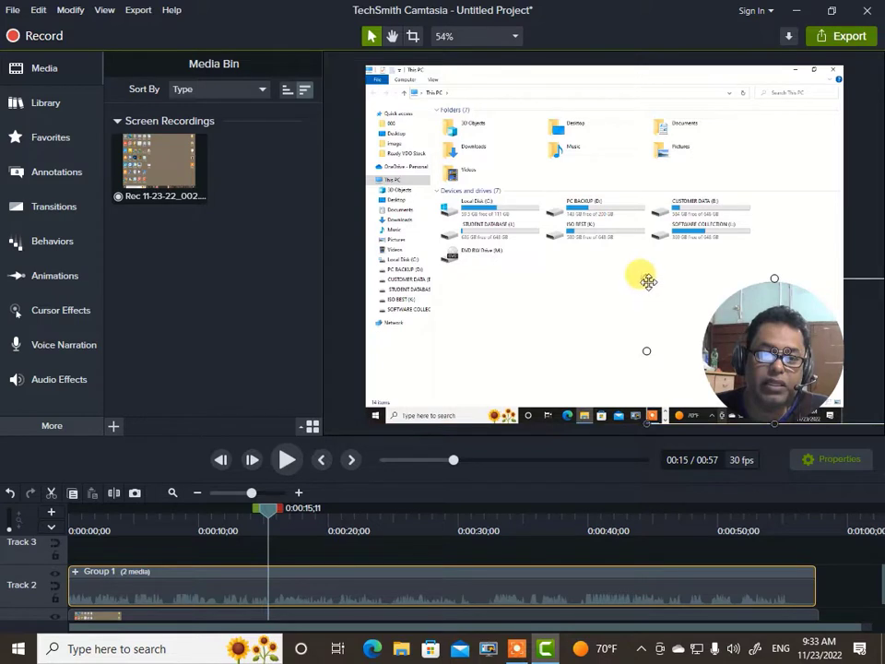
drag(644, 279, 683, 299)
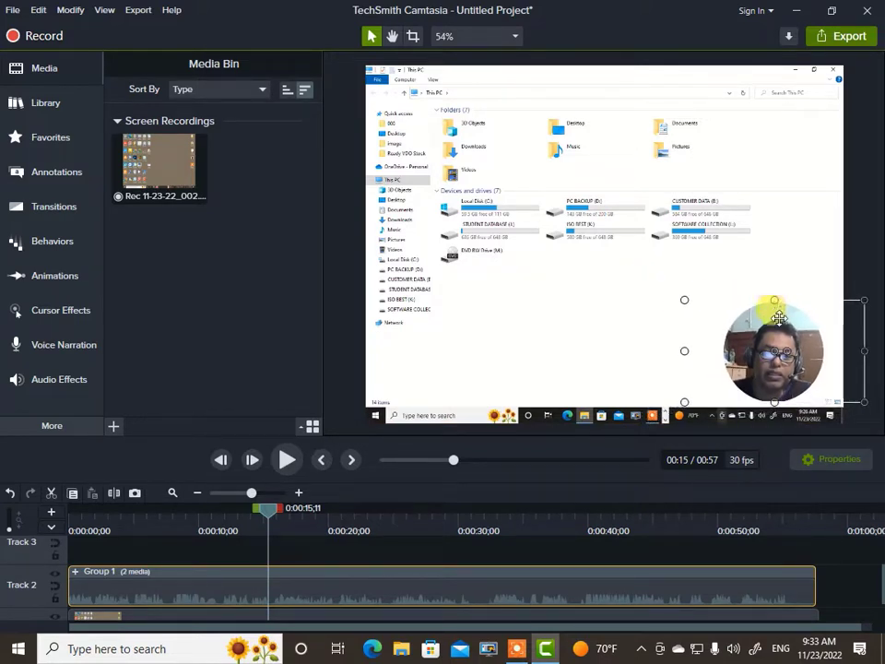
mouse_move(779, 318)
mouse_down()
mouse_move(786, 350)
mouse_move(782, 328)
mouse_move(790, 329)
mouse_up()
click(640, 304)
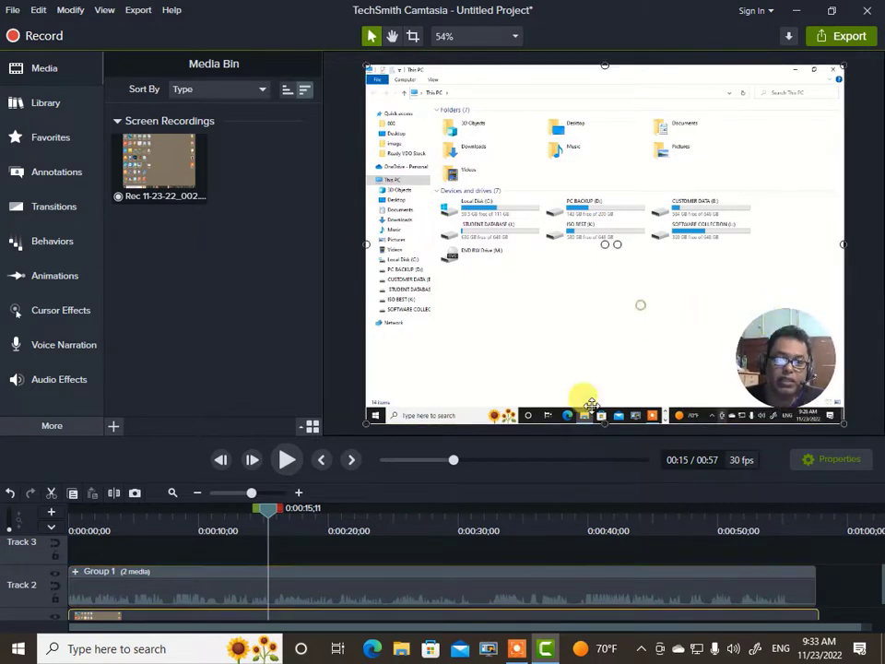
Step: Move the playhead to about 20 seconds and lock Track 2 containing the webcam group
drag(274, 513, 339, 608)
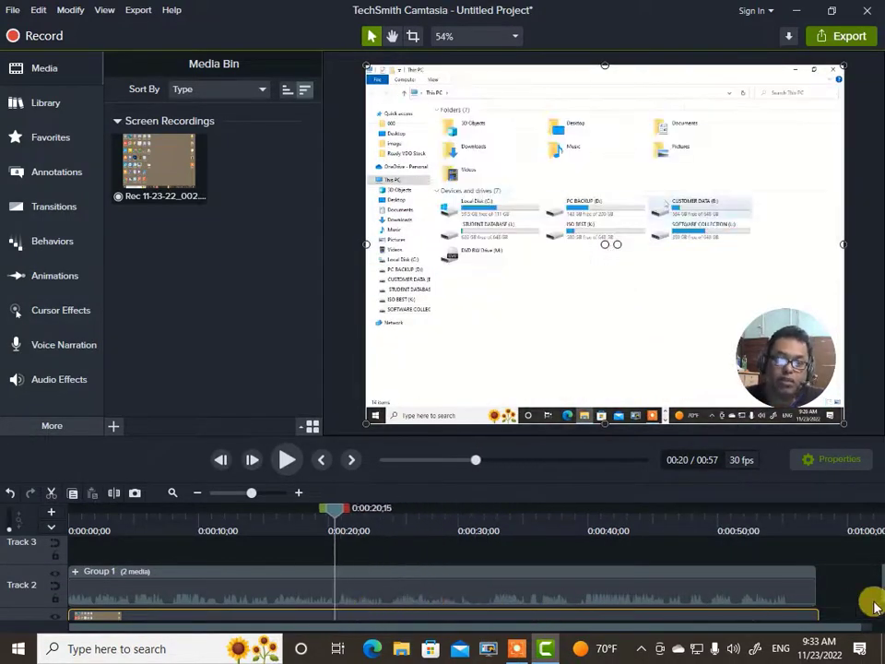
drag(881, 583, 882, 598)
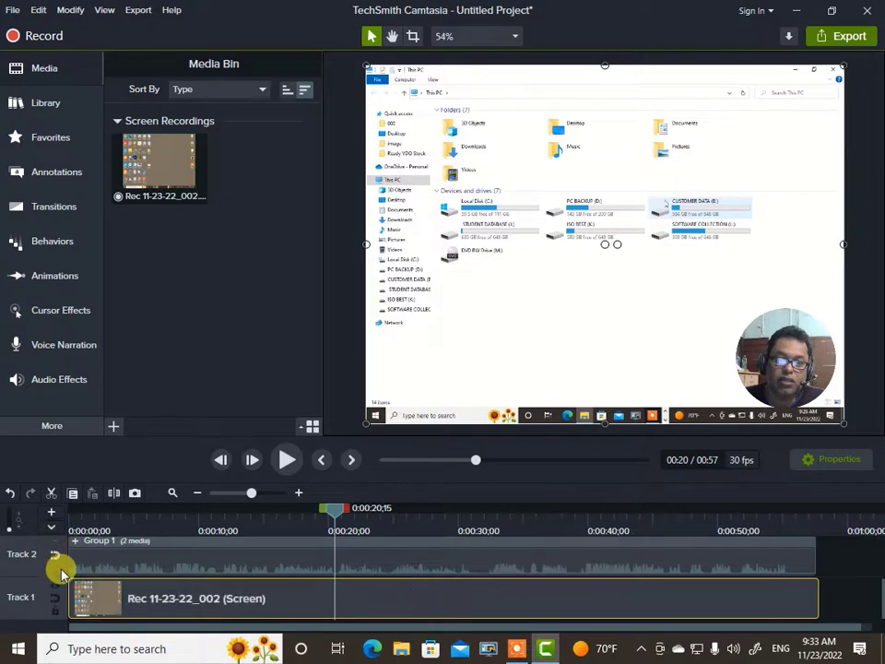
click(54, 569)
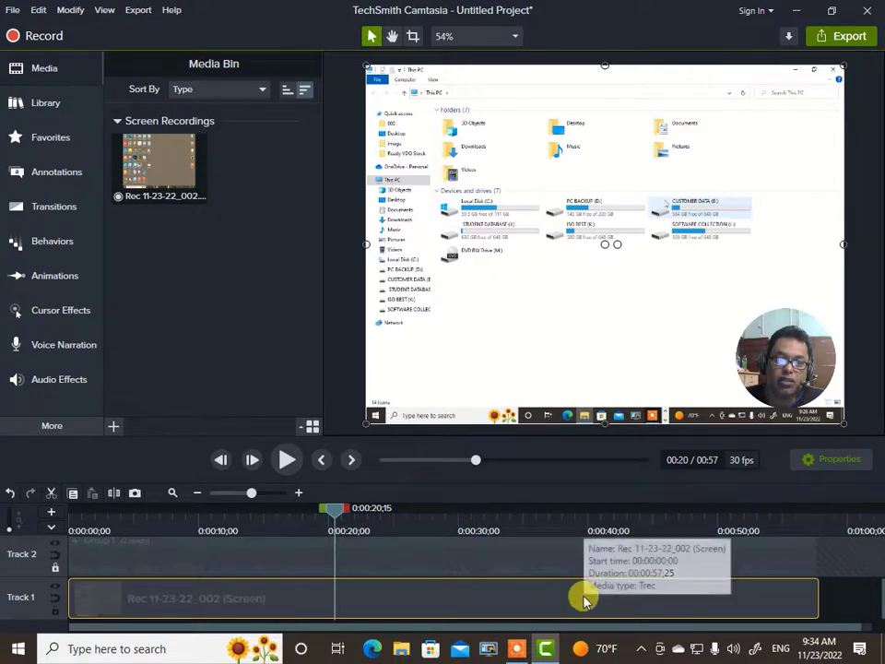
click(523, 654)
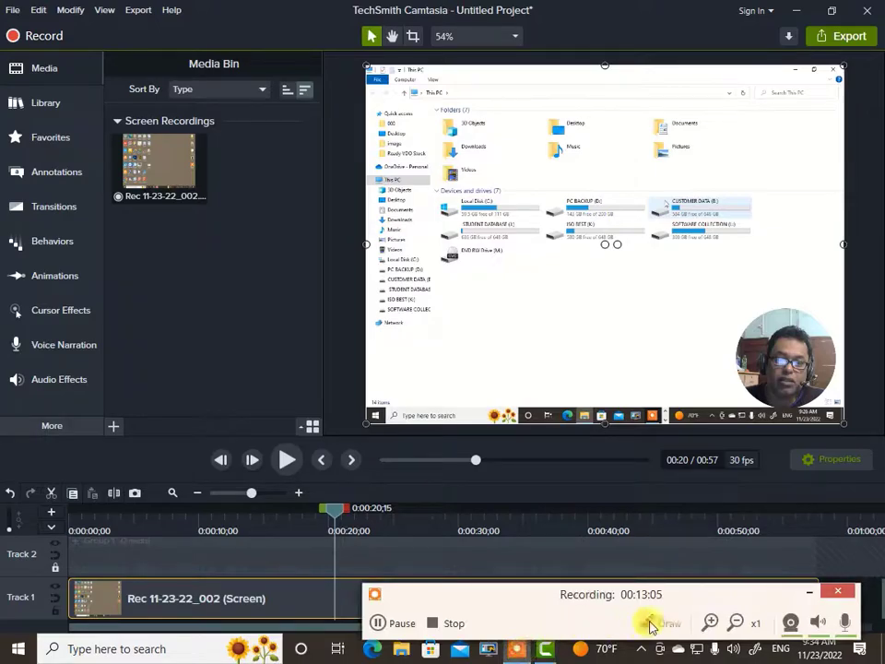